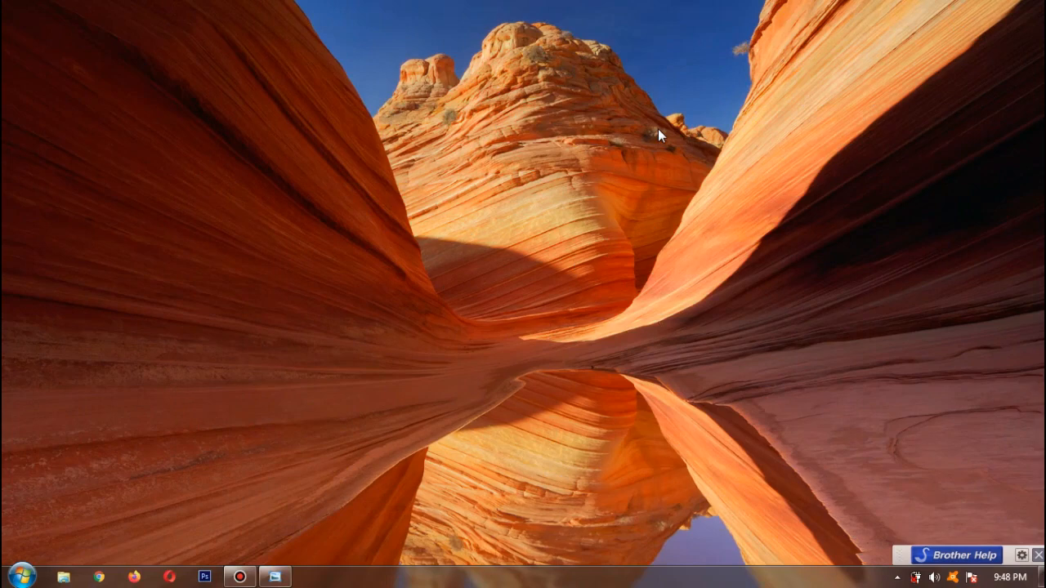
- View the finished example puzlle.jpg, close it, and start Adobe Photoshop CS6
left_click(276, 578)
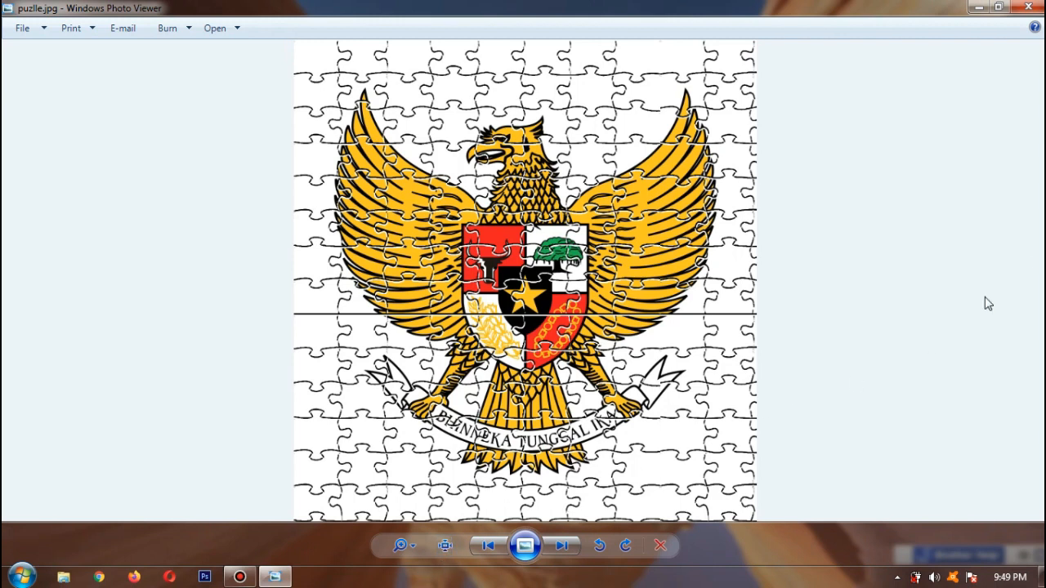
left_click(1027, 8)
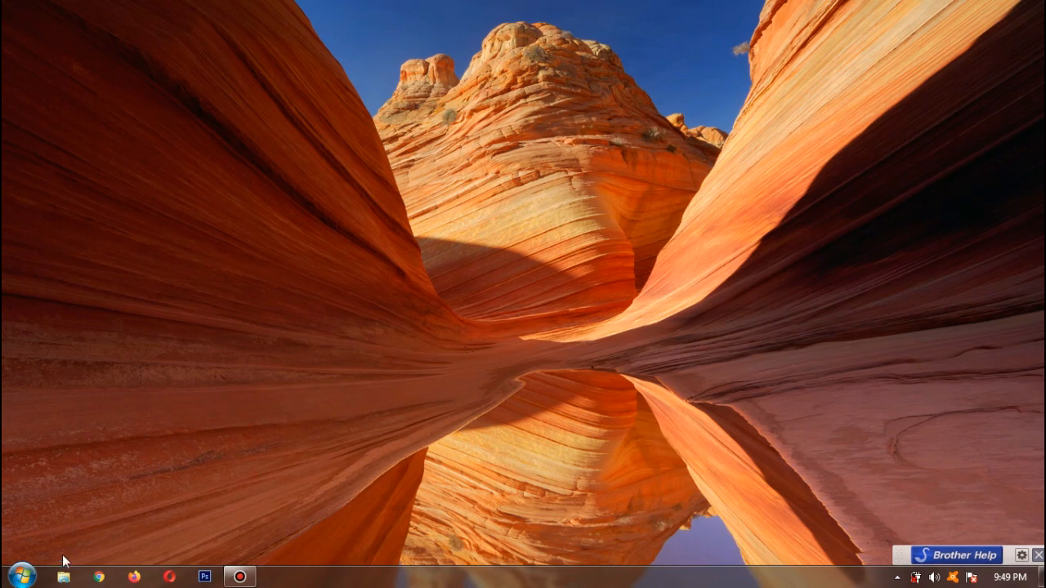
left_click(22, 578)
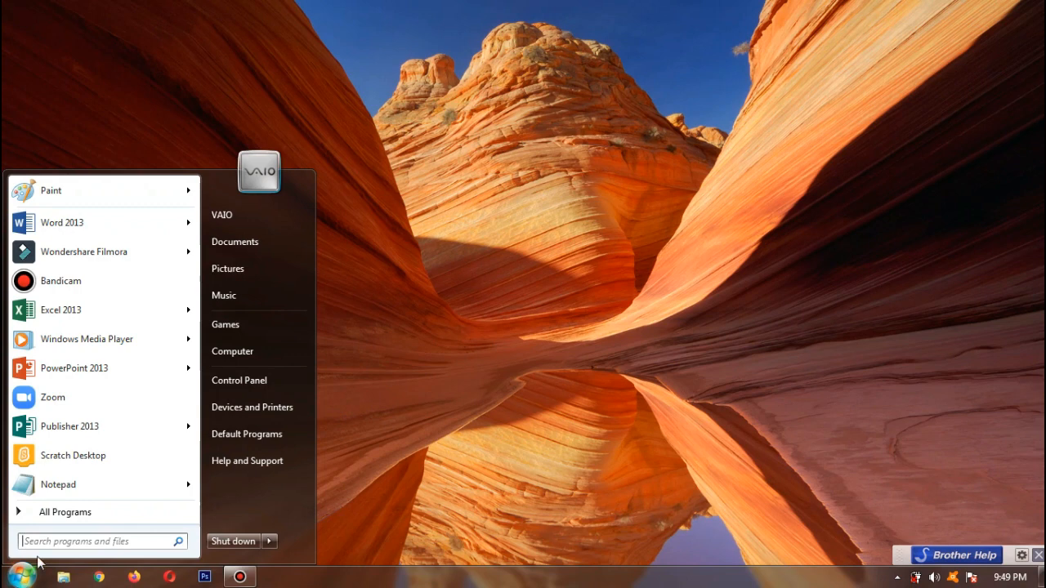
left_click(66, 513)
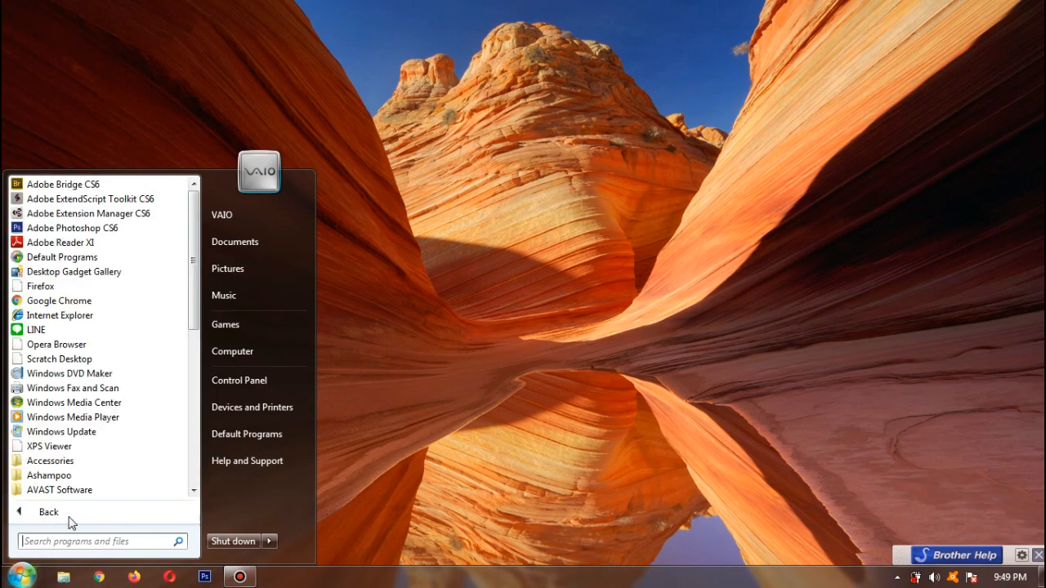
left_click(109, 233)
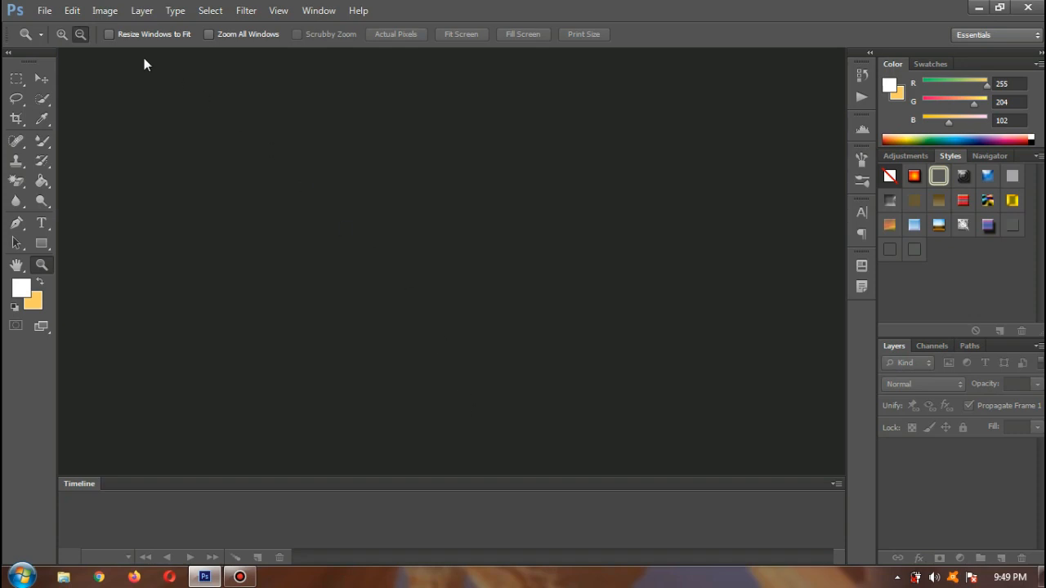
- Open burung garuda.jpg from the HEWAN folder
left_click(47, 12)
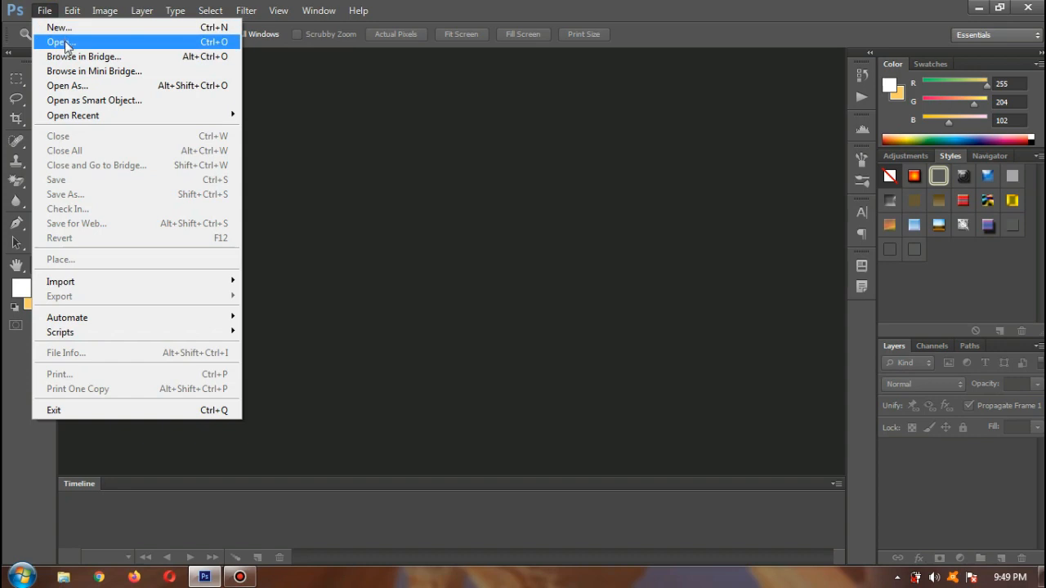
left_click(61, 42)
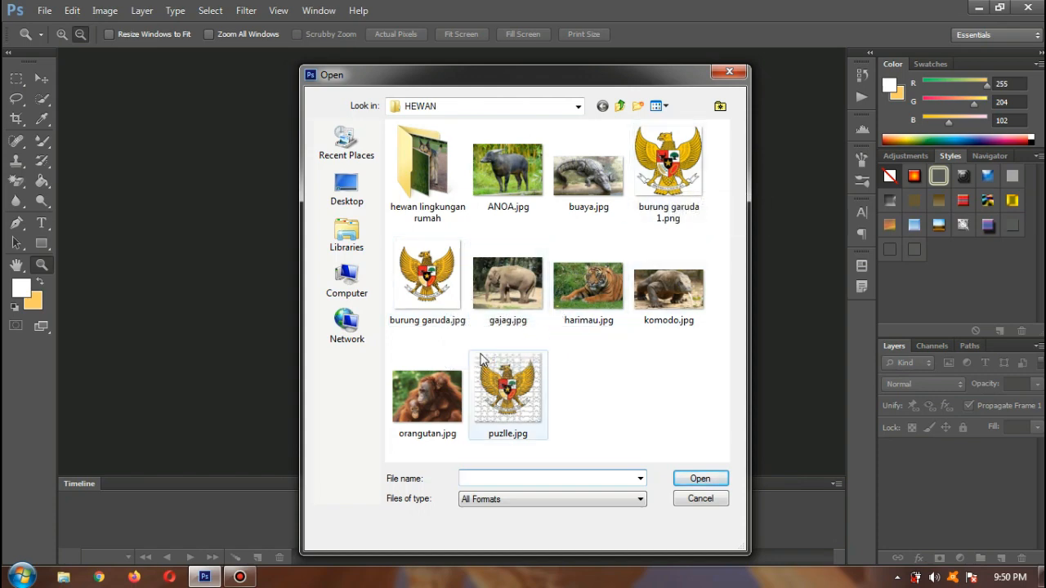
left_click(433, 278)
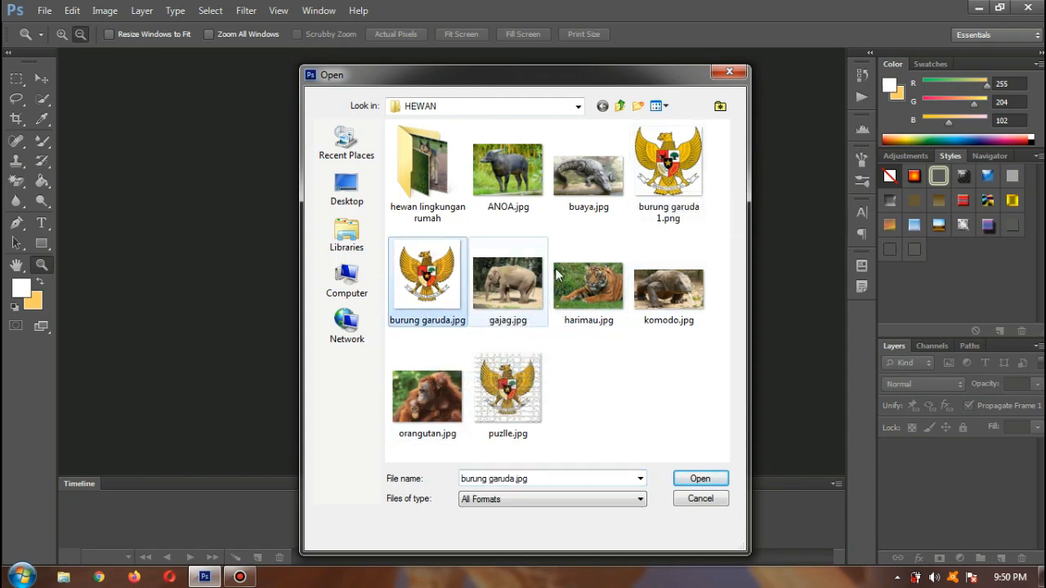
left_click(701, 479)
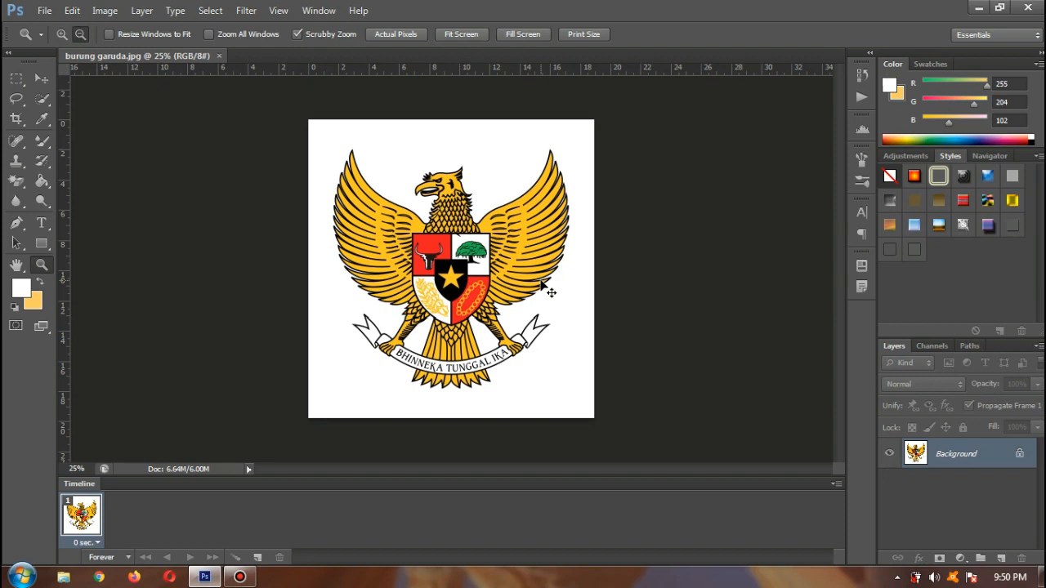
- Duplicate the Background layer of the Garuda image
key("ctrl+j")
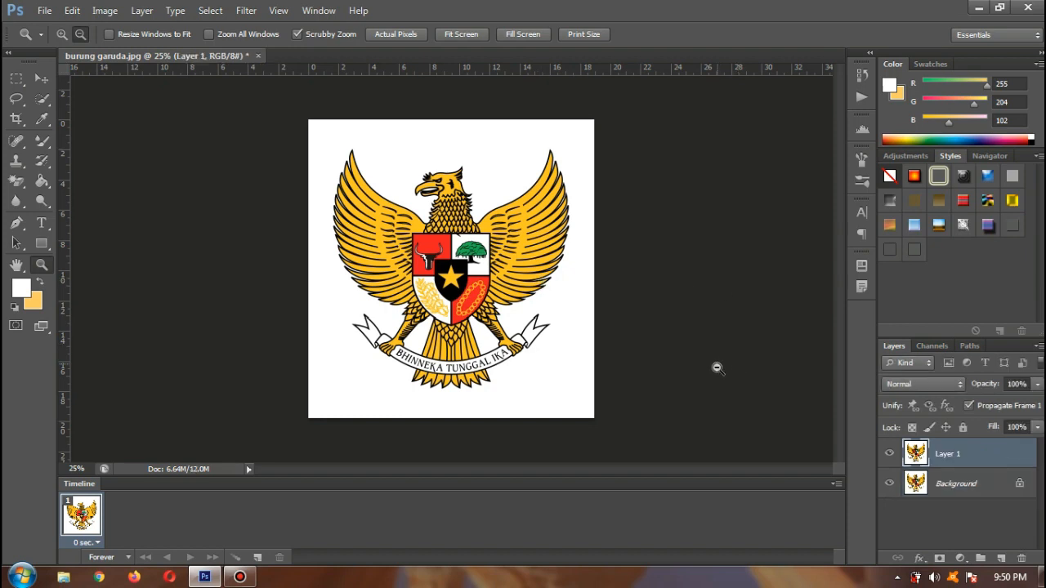
right_click(973, 455)
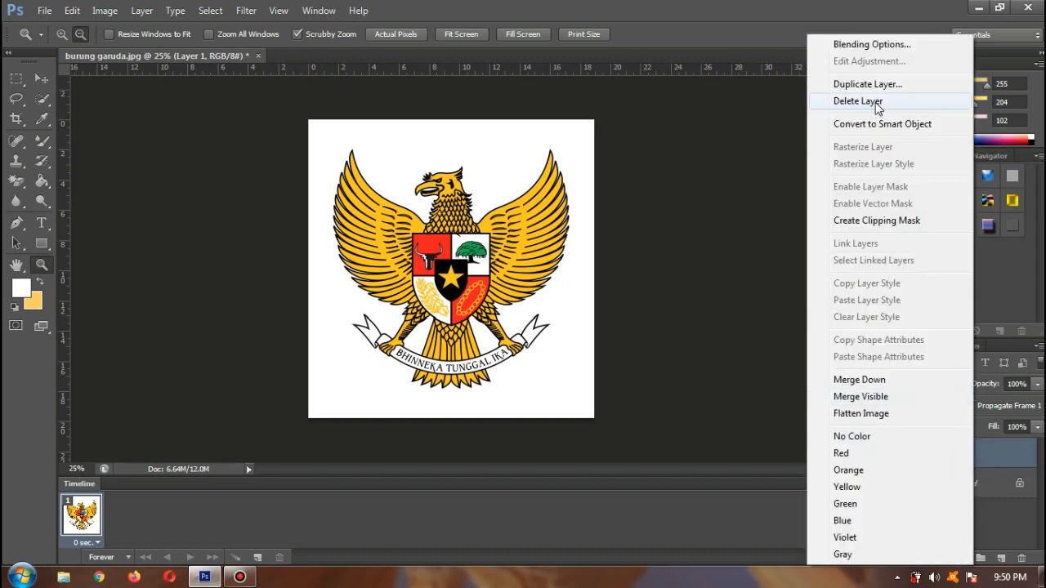
left_click(769, 252)
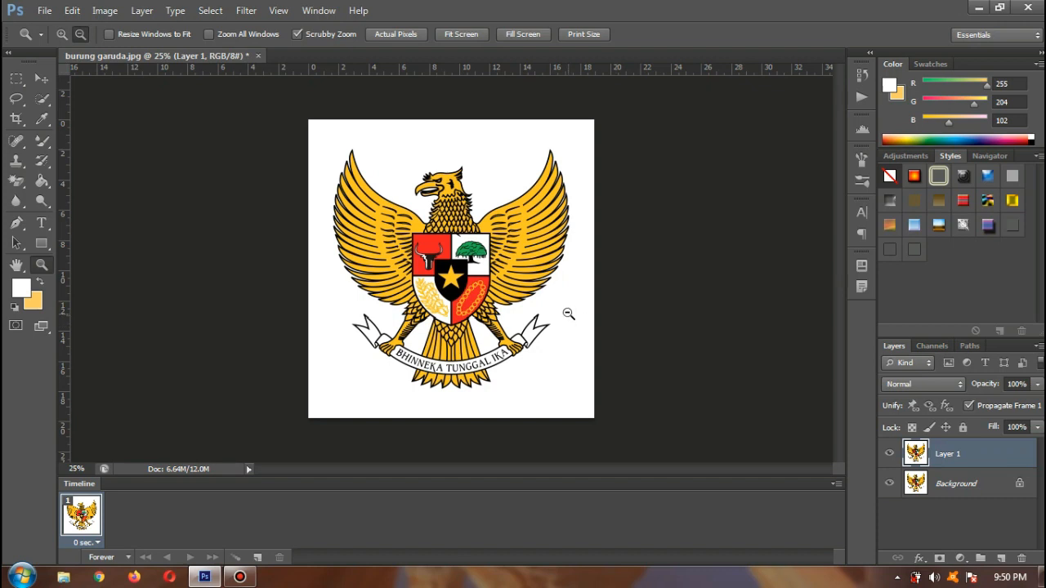
- Bring up the Filter Gallery's Texturizer for the duplicated layer, preview the Burlap texture, and choose the puzzle texture
left_click(254, 16)
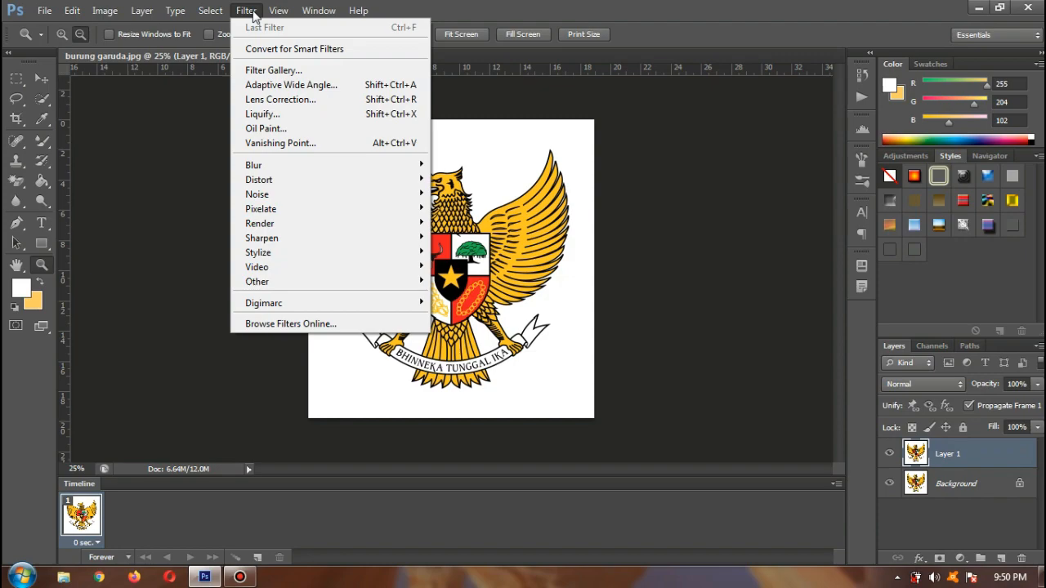
left_click(269, 72)
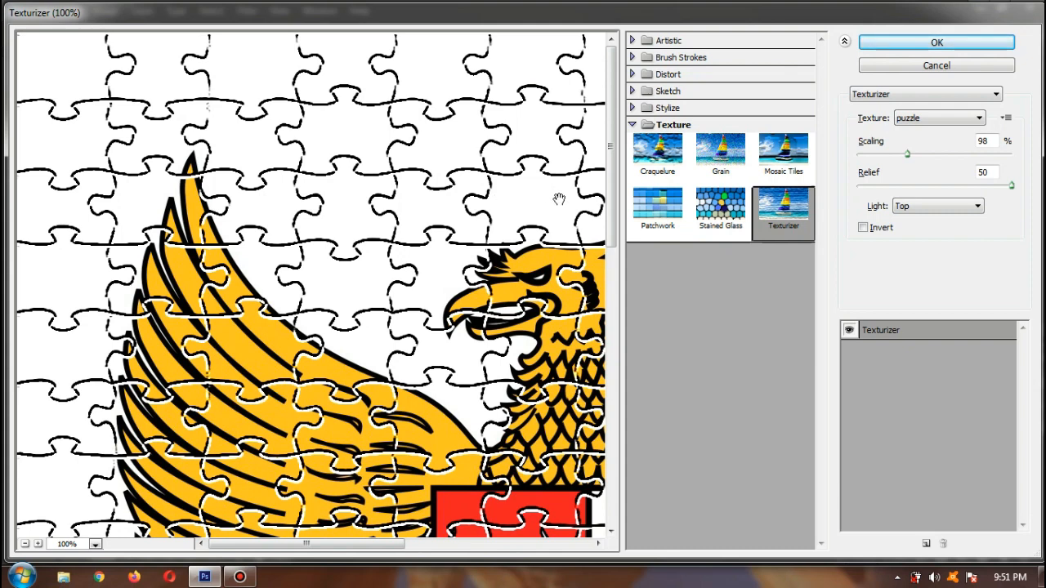
left_click(978, 117)
left_click(948, 142)
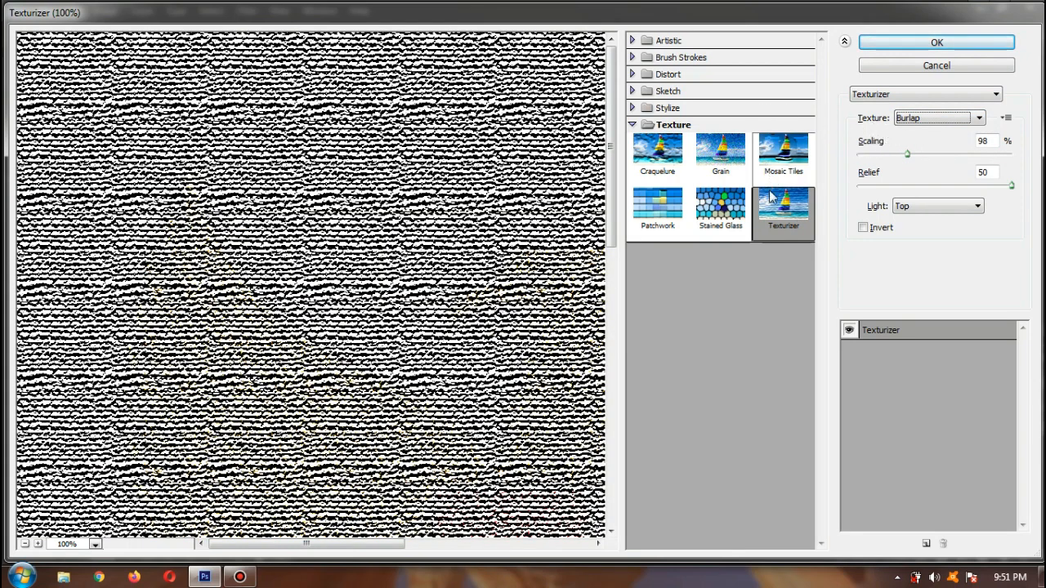
left_click(953, 123)
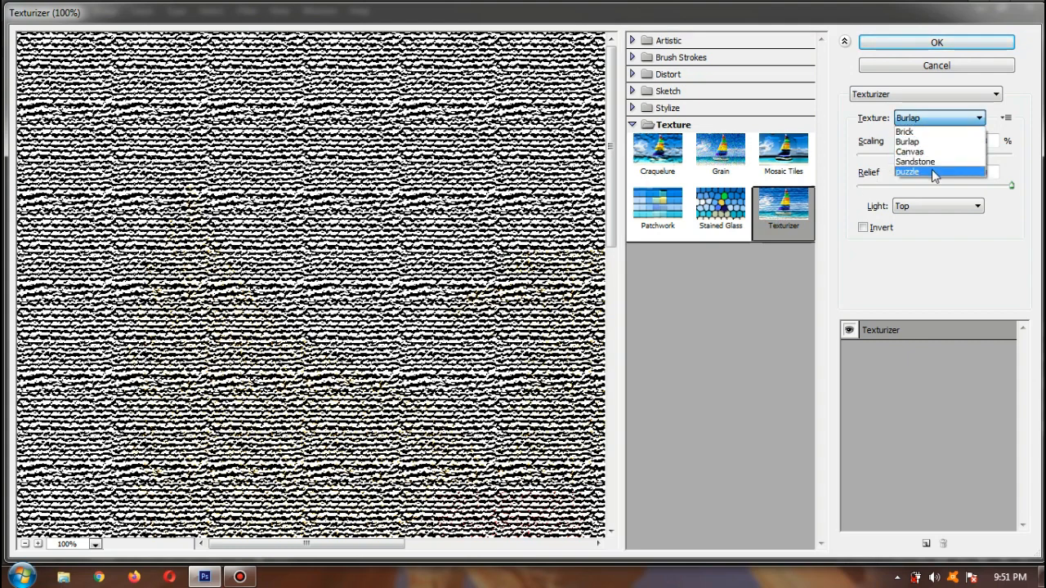
left_click(931, 172)
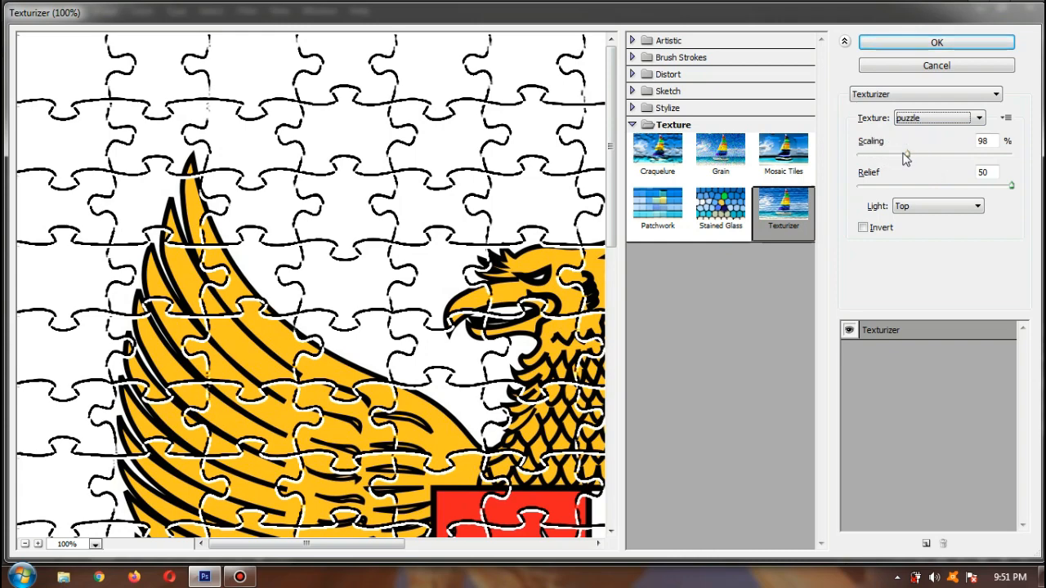
- Apply the Texturizer with scaling set to 118% and relief to 50
left_click_drag(906, 153, 926, 178)
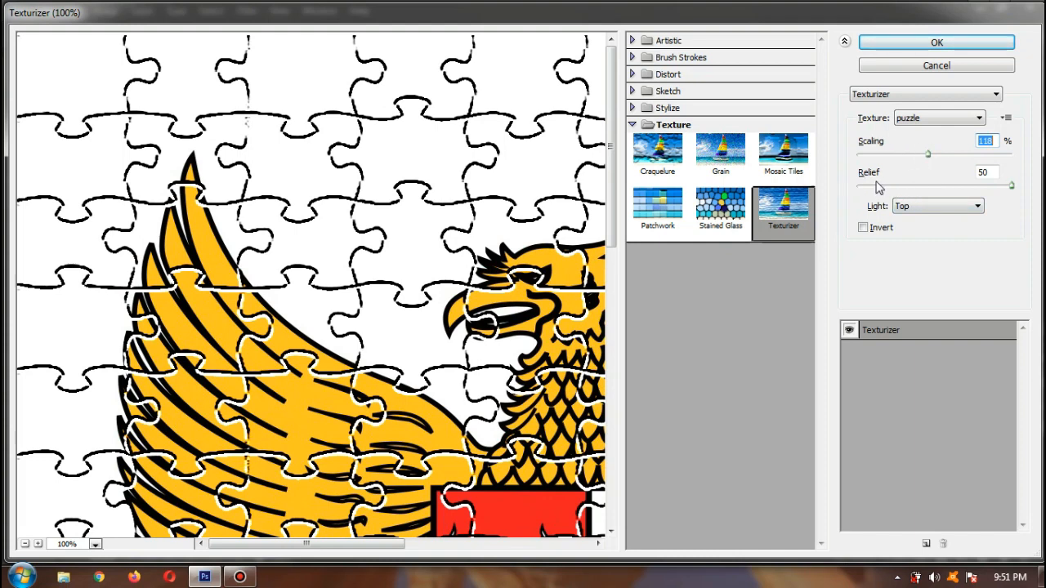
left_click(1011, 188)
left_click_drag(1011, 188, 852, 226)
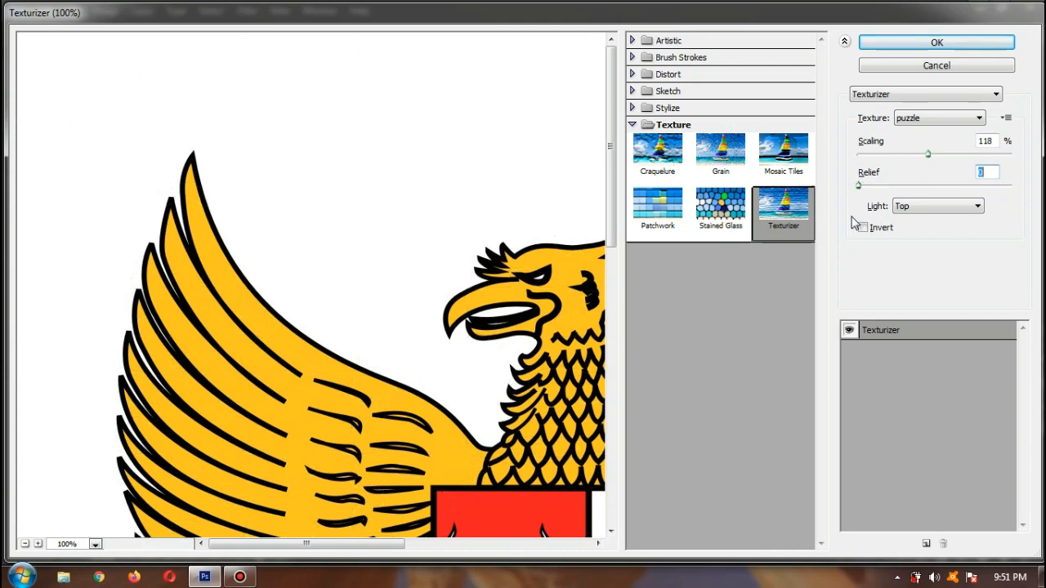
left_click_drag(854, 225, 1018, 219)
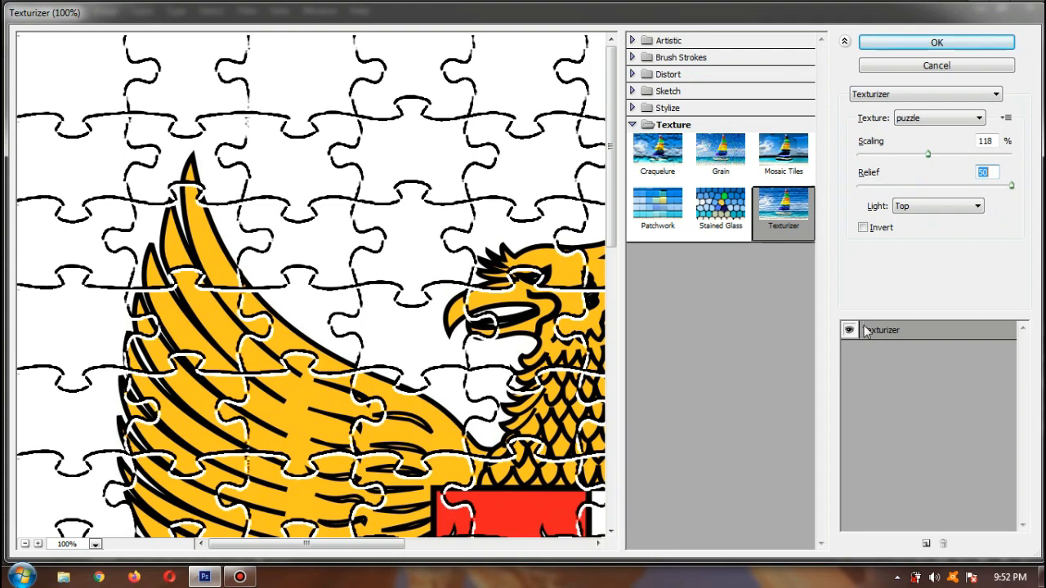
left_click(951, 44)
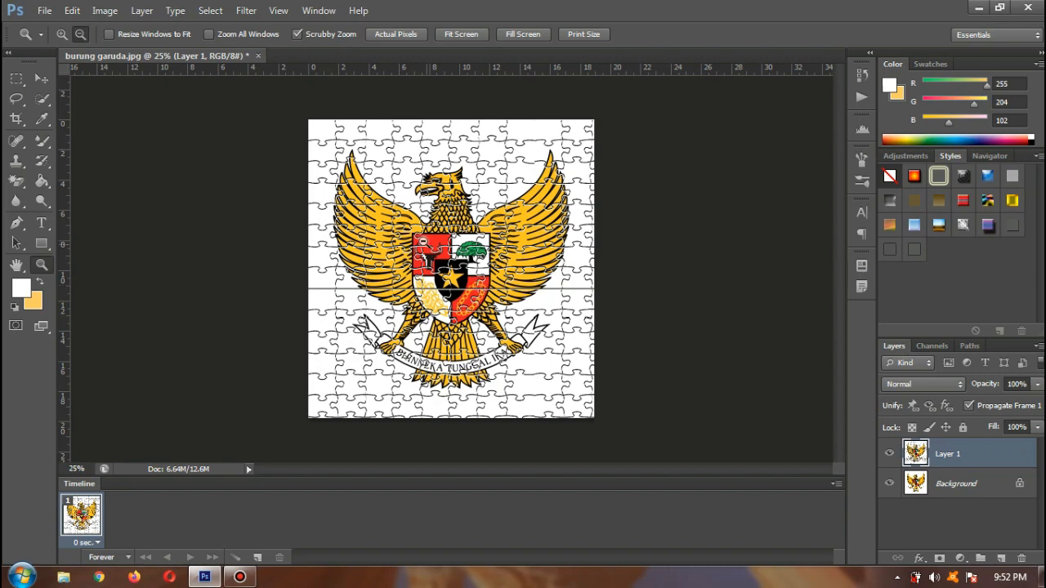
- Open burung garuda 1.png from the HEWAN folder as a second document
left_click(48, 11)
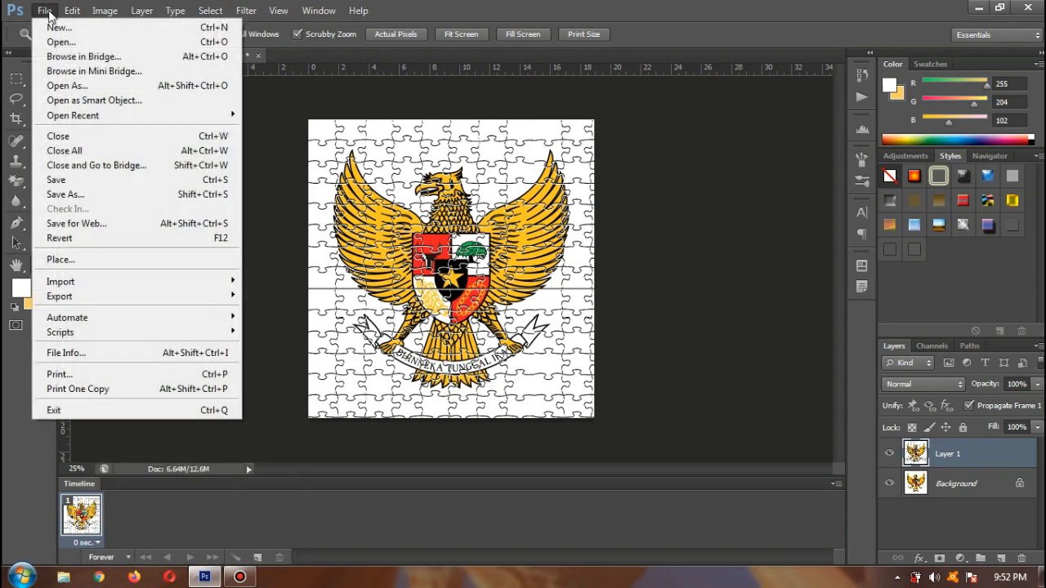
left_click(62, 42)
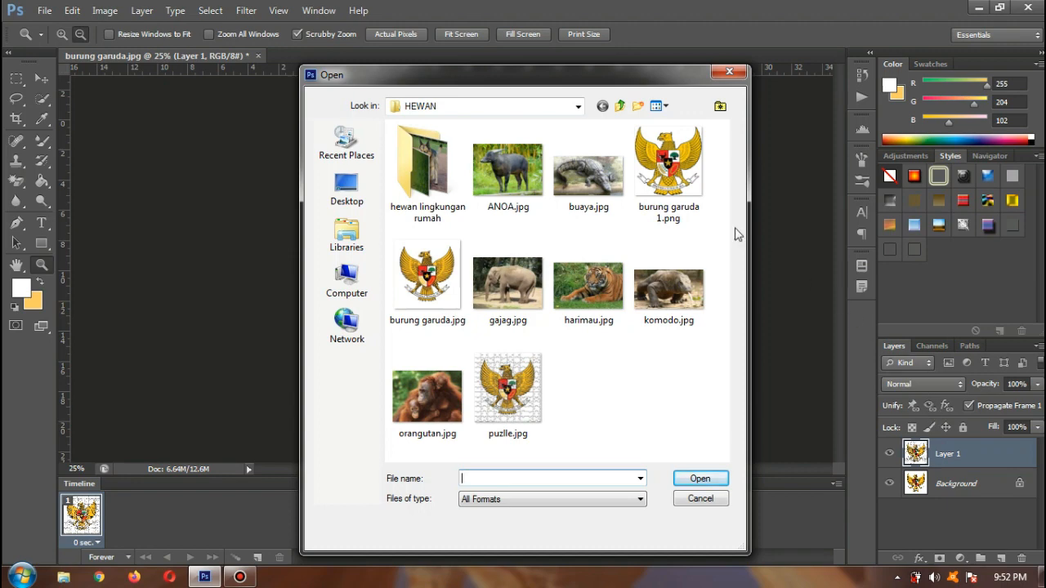
left_click(682, 171)
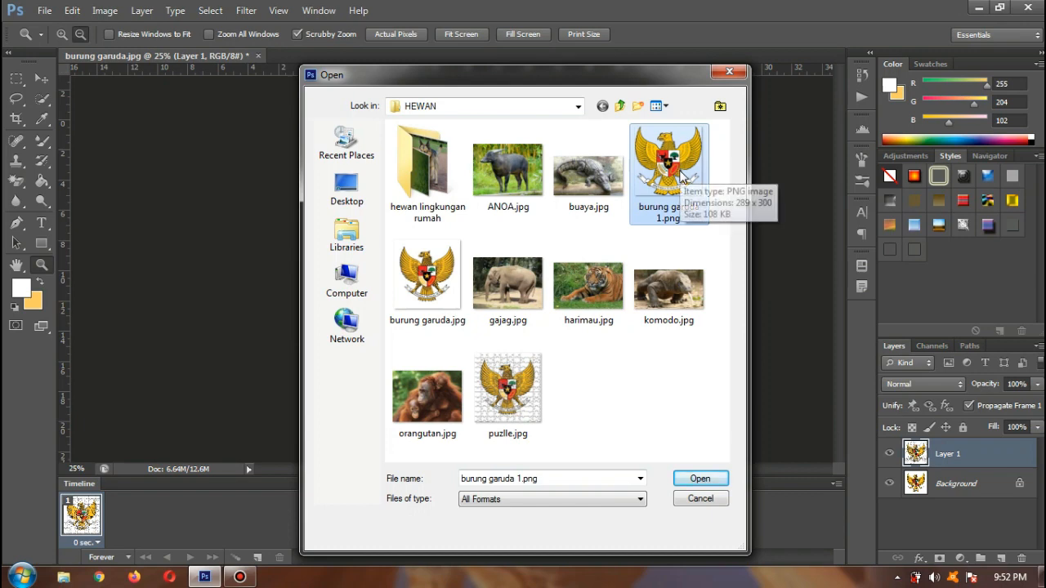
left_click(699, 481)
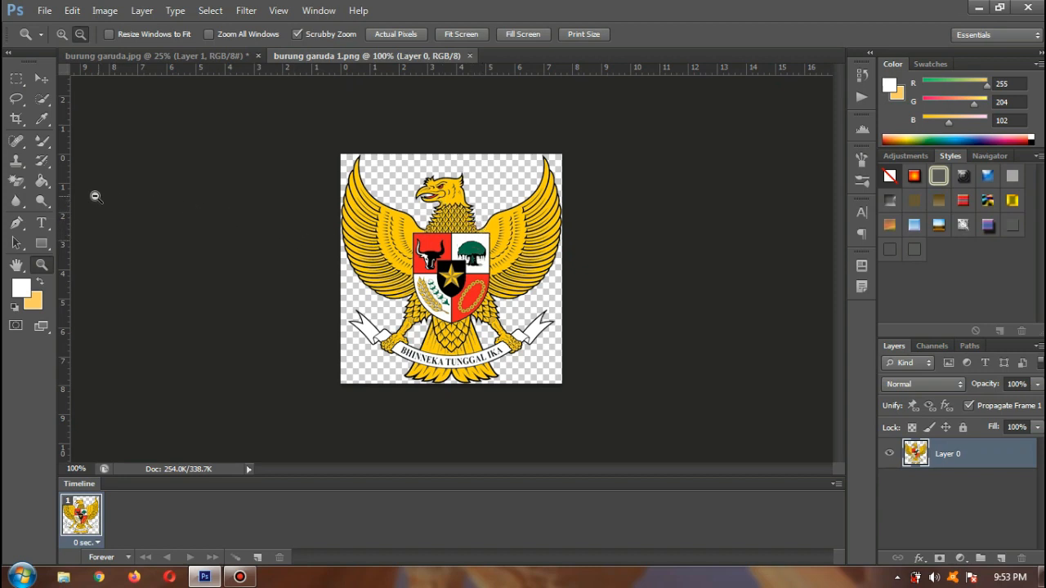
- Try to fill the transparent areas around the Garuda emblem with white using the Paint Bucket, undoing and redoing the last fill
left_click(45, 183)
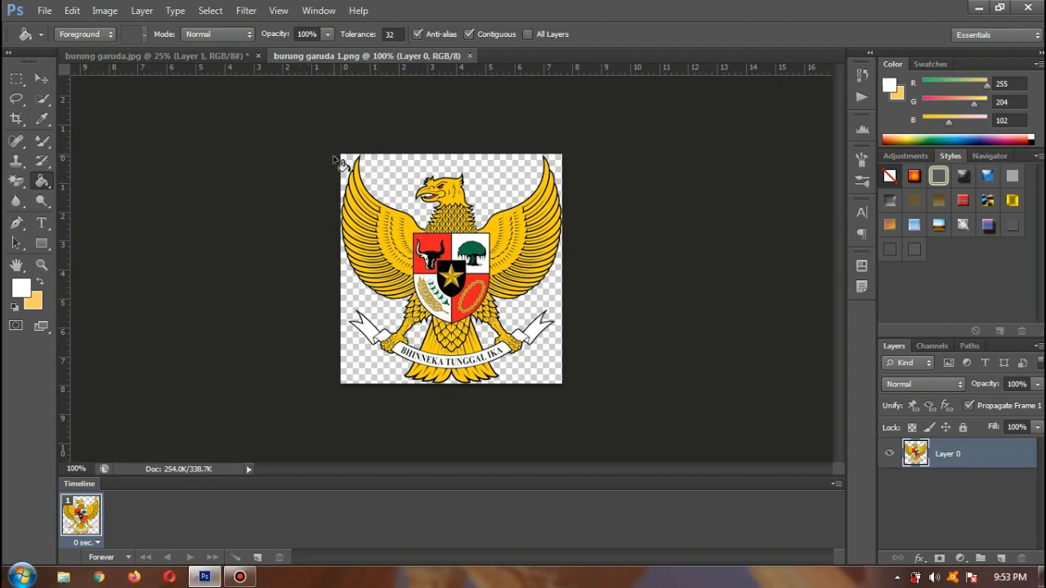
left_click(376, 163)
left_click(347, 292)
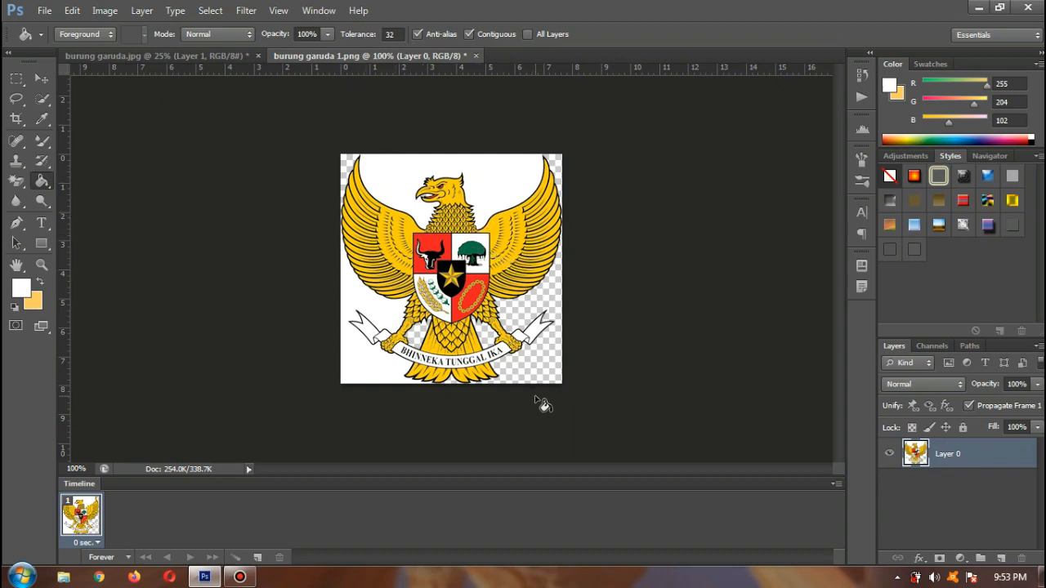
key("ctrl+z")
key("ctrl+z")
key("ctrl+z")
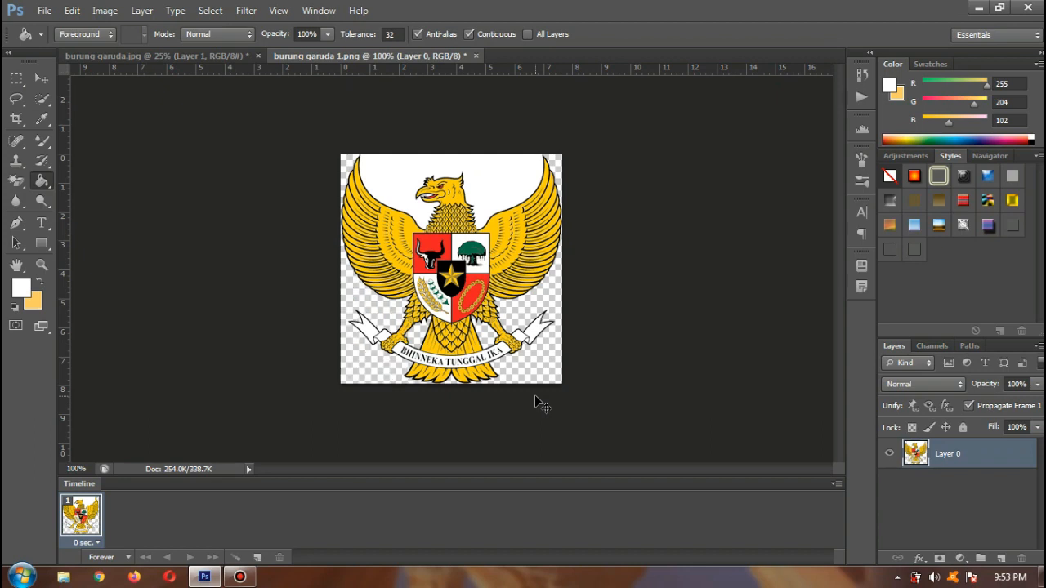
key("ctrl+z")
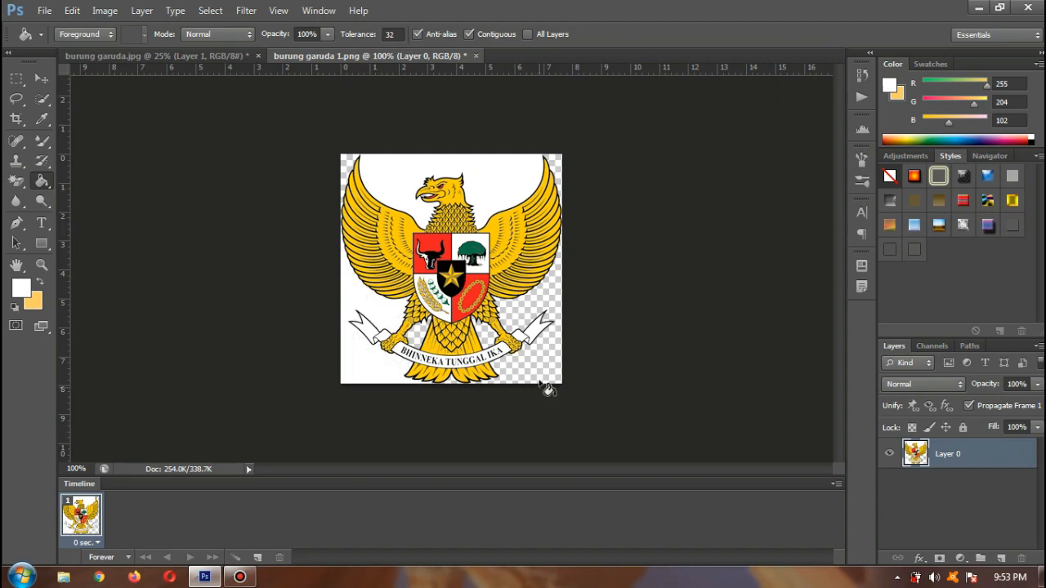
- Close burung garuda 1.png without saving the changes and reopen it from the HEWAN folder
left_click(476, 55)
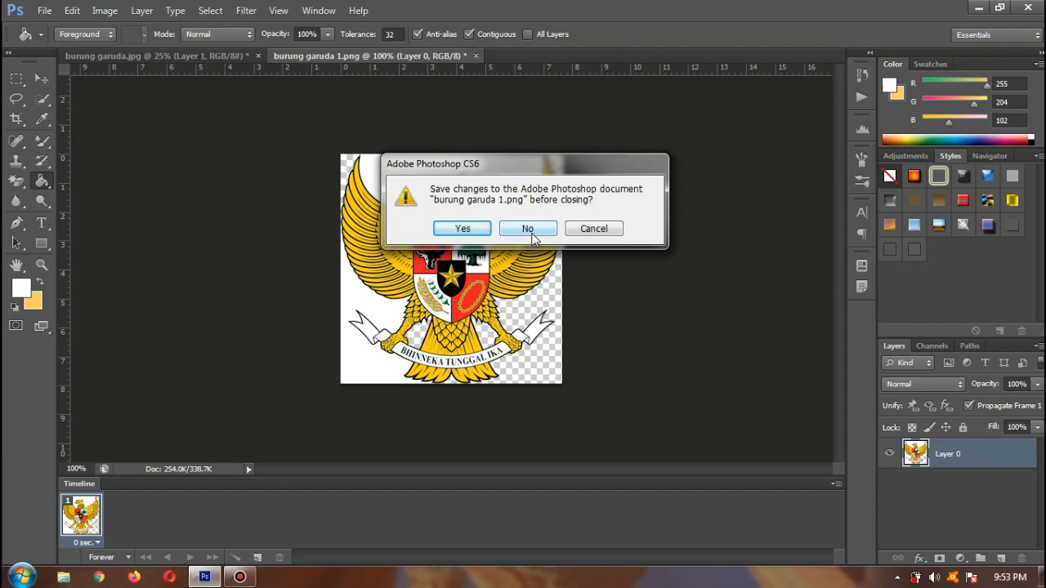
left_click(527, 230)
left_click(45, 11)
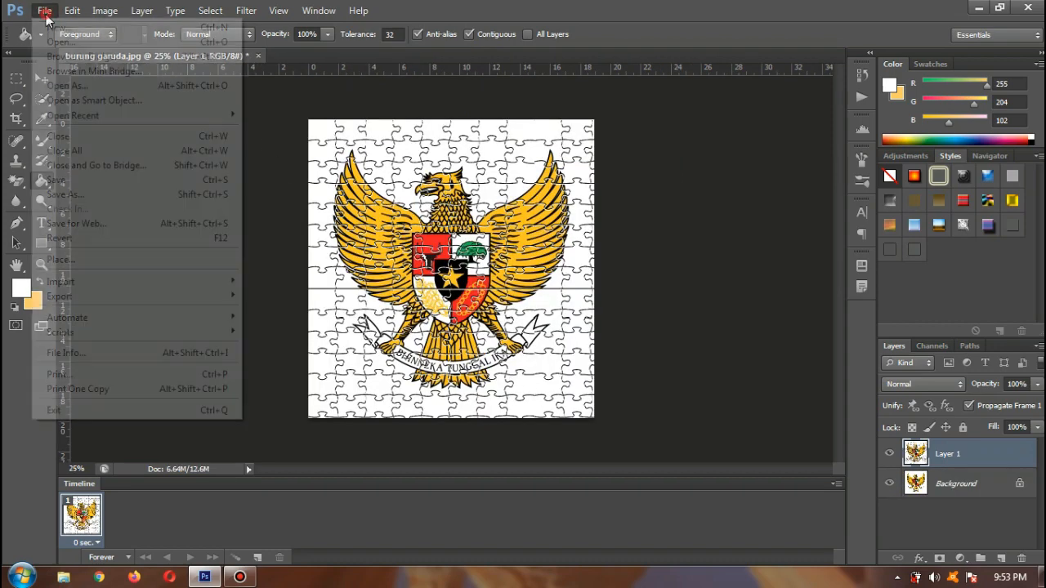
left_click(54, 41)
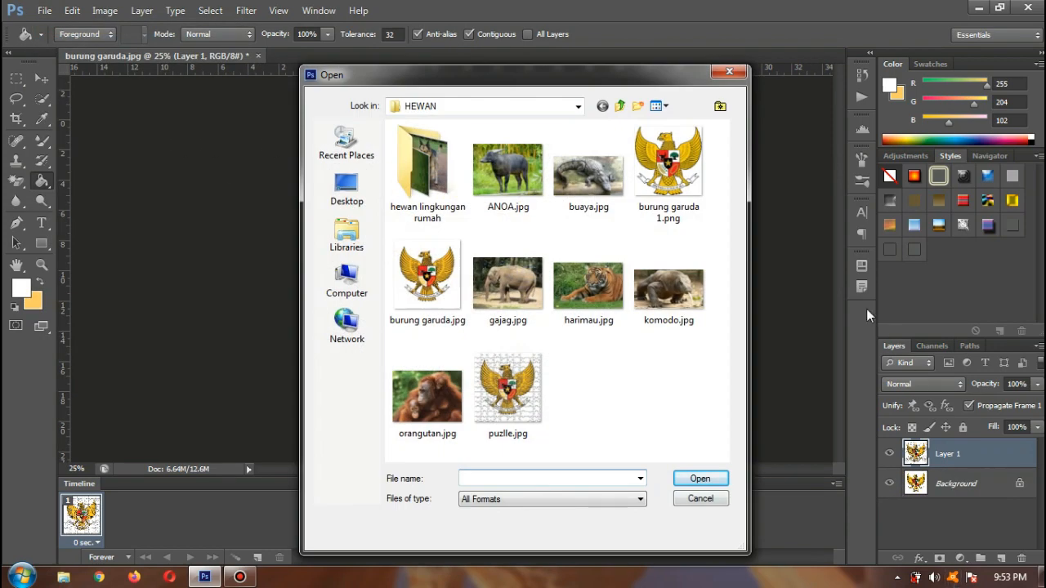
left_click(689, 184)
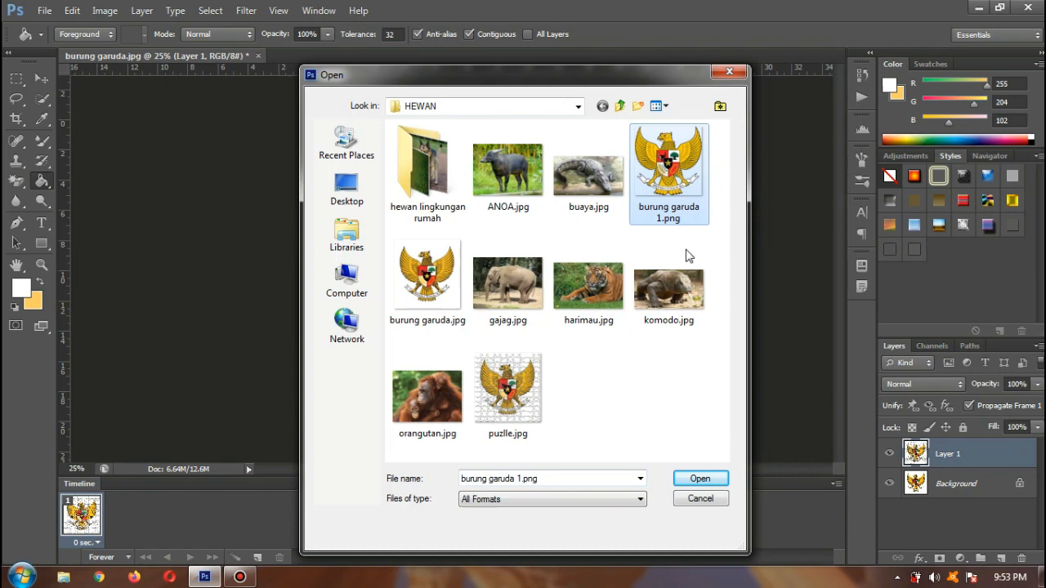
left_click(700, 478)
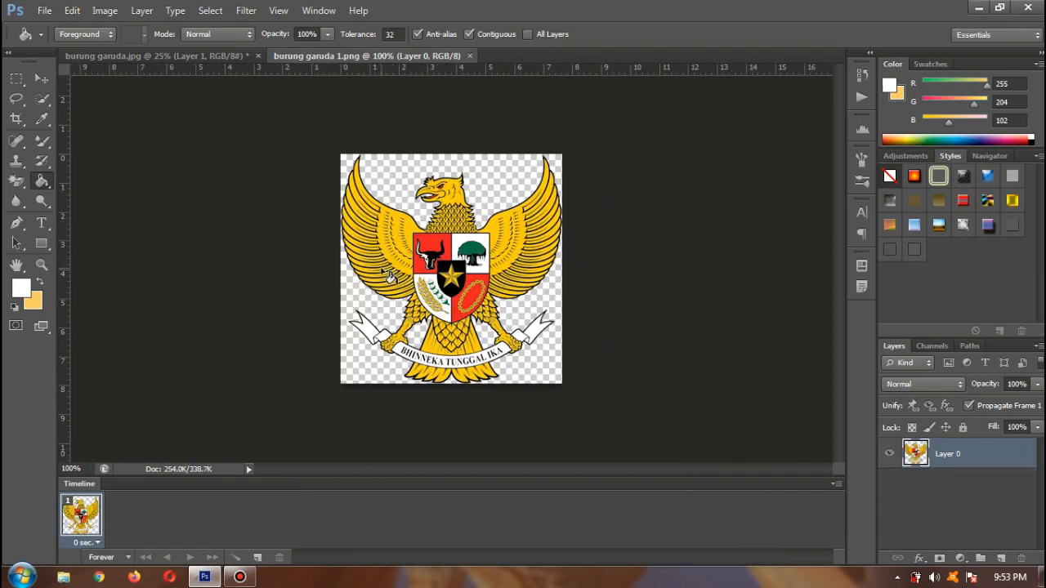
- Scale the Garuda emblem layer to about 87.2% width and 89% height, leaving a margin on all sides of the canvas
left_click(41, 78)
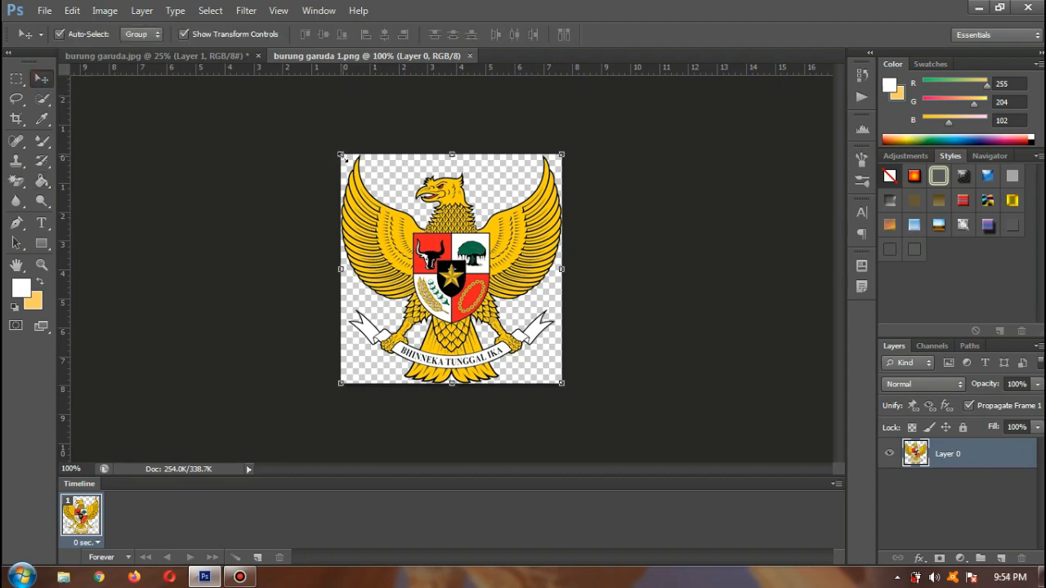
left_click_drag(342, 156, 351, 165)
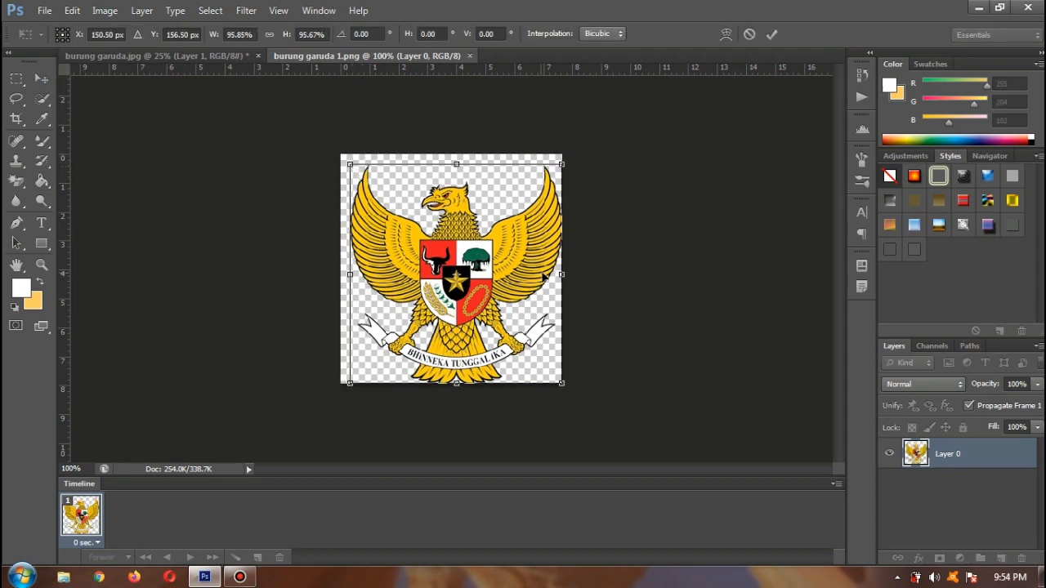
left_click_drag(561, 274, 543, 275)
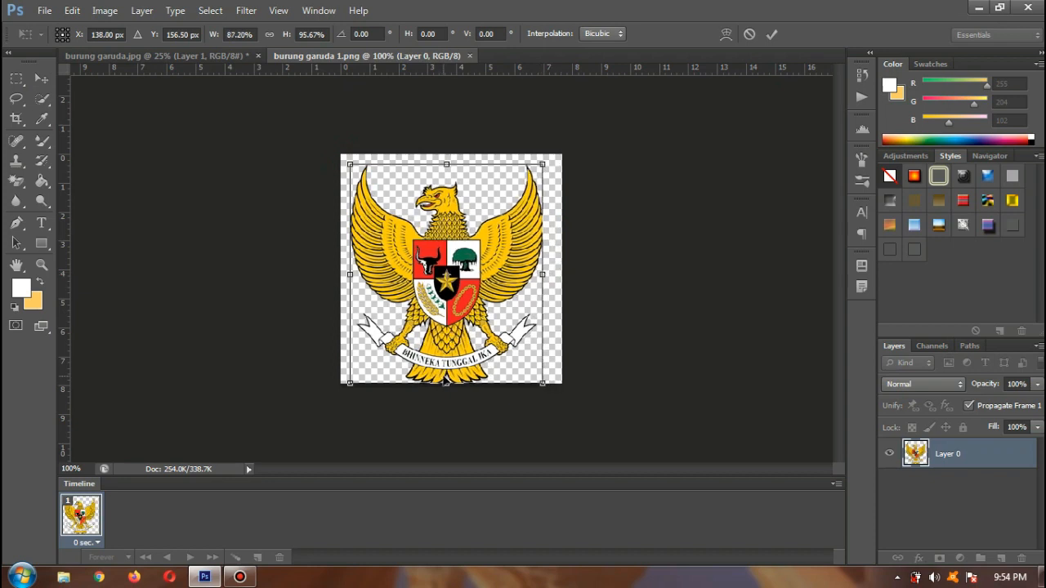
left_click_drag(446, 382, 445, 369)
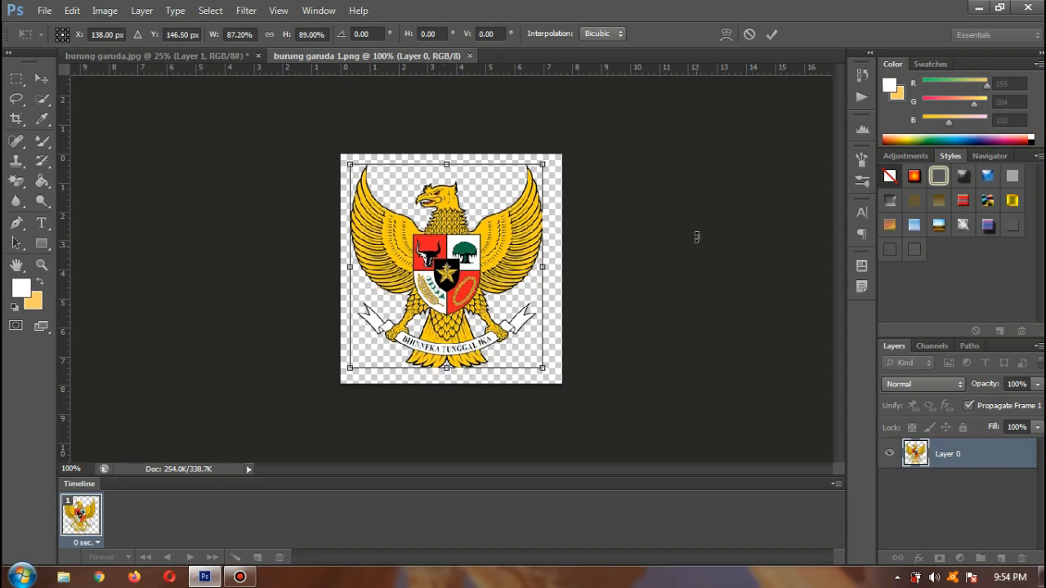
key("Return")
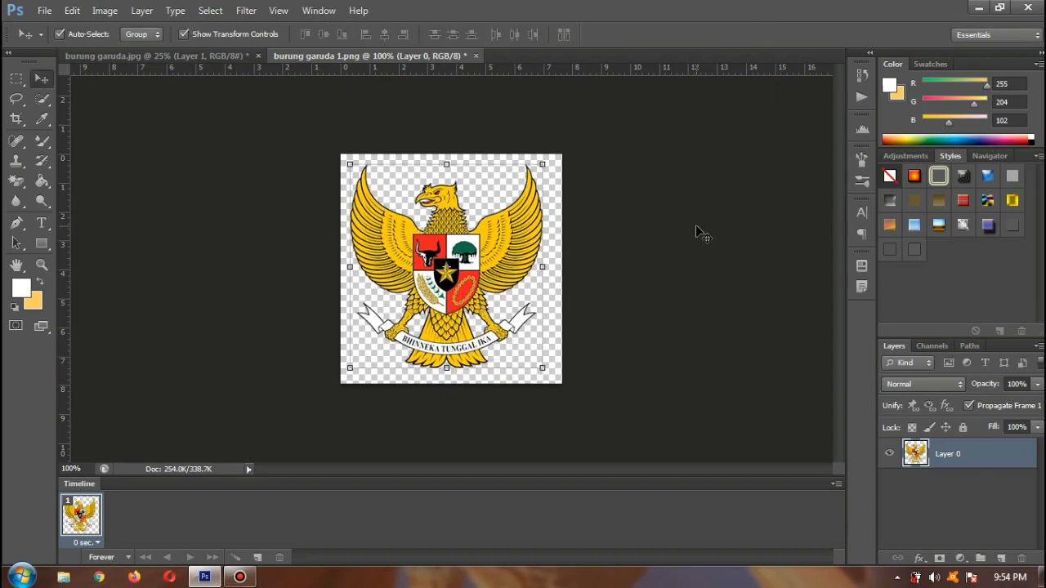
- Fill the transparent background around the emblem with white (ffffff) using the Paint Bucket
left_click(46, 186)
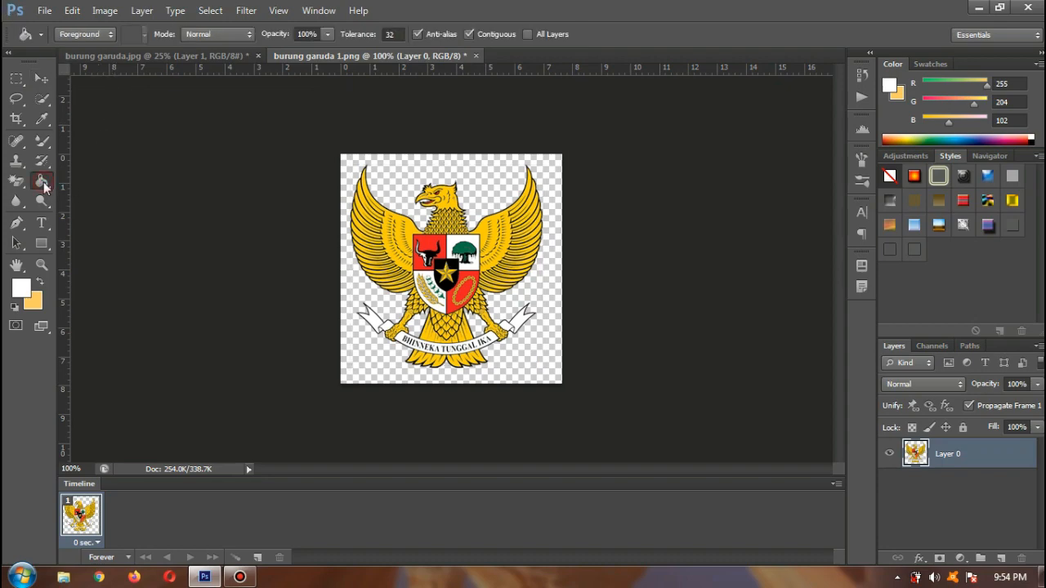
left_click(16, 289)
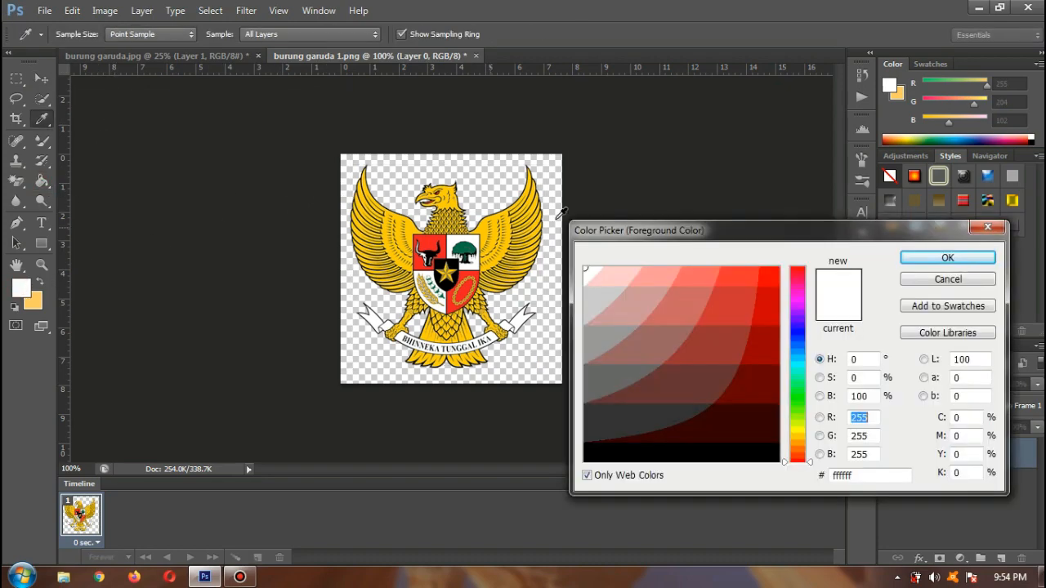
left_click(933, 260)
left_click(472, 182)
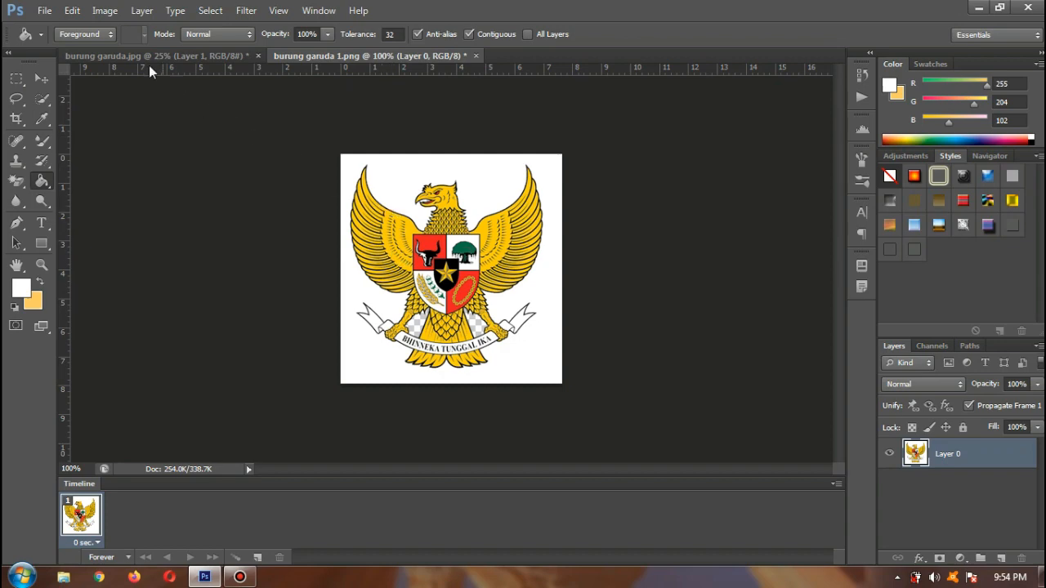
- Resize the image to 1491 pixels wide with proportions constrained
left_click(105, 11)
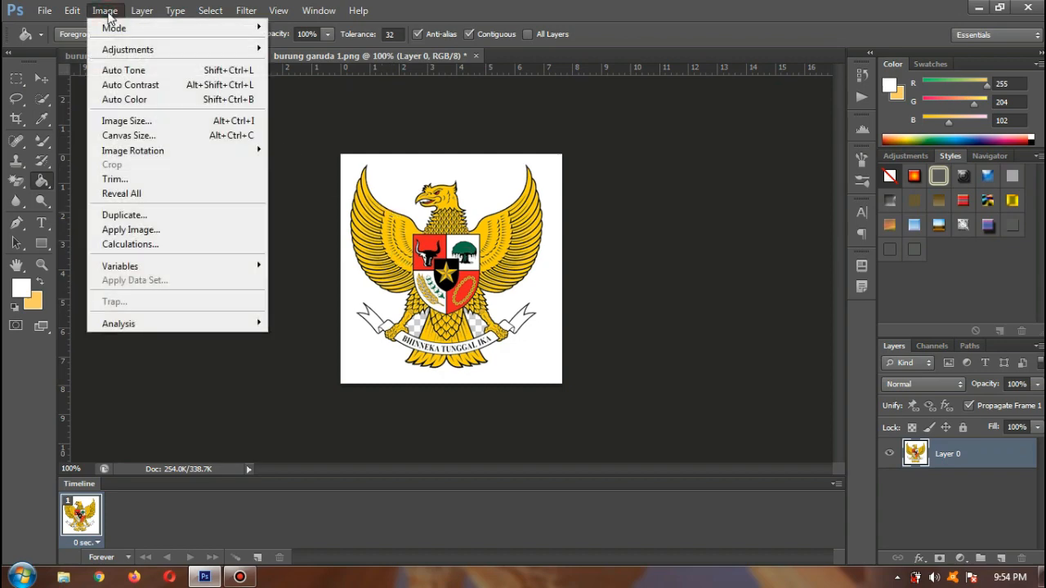
left_click(130, 122)
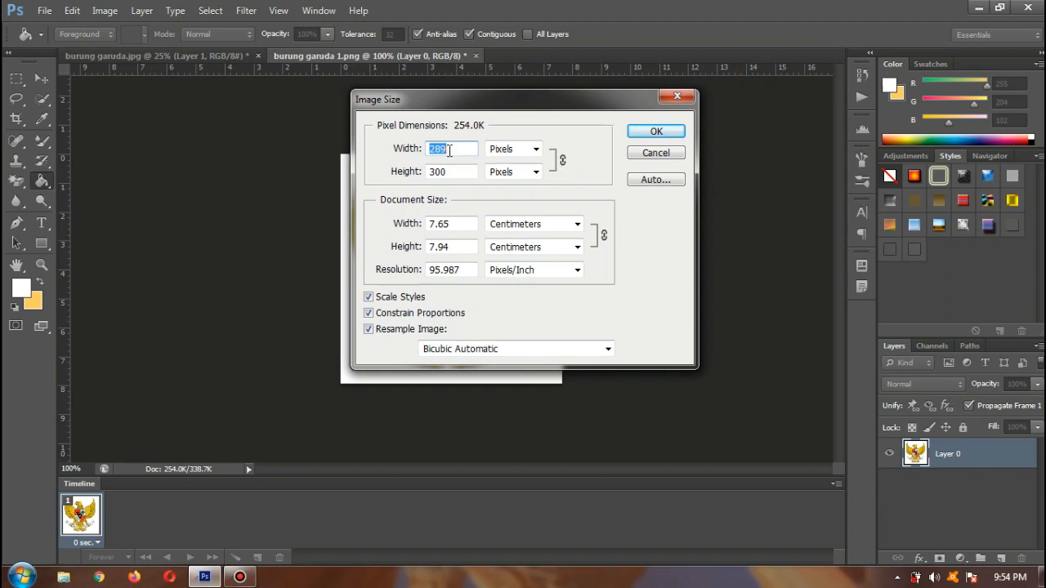
type("1")
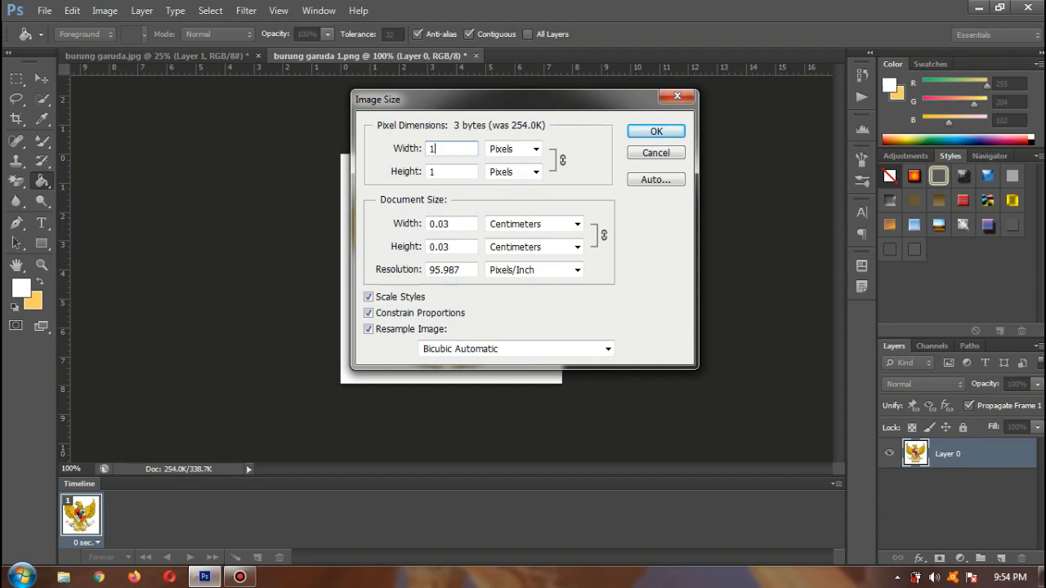
type("49")
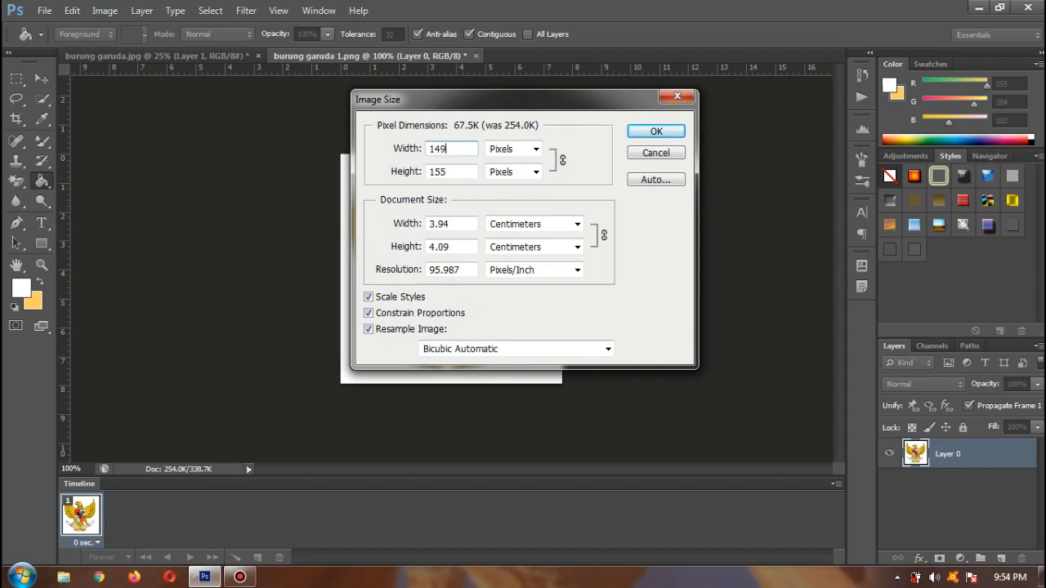
type("1")
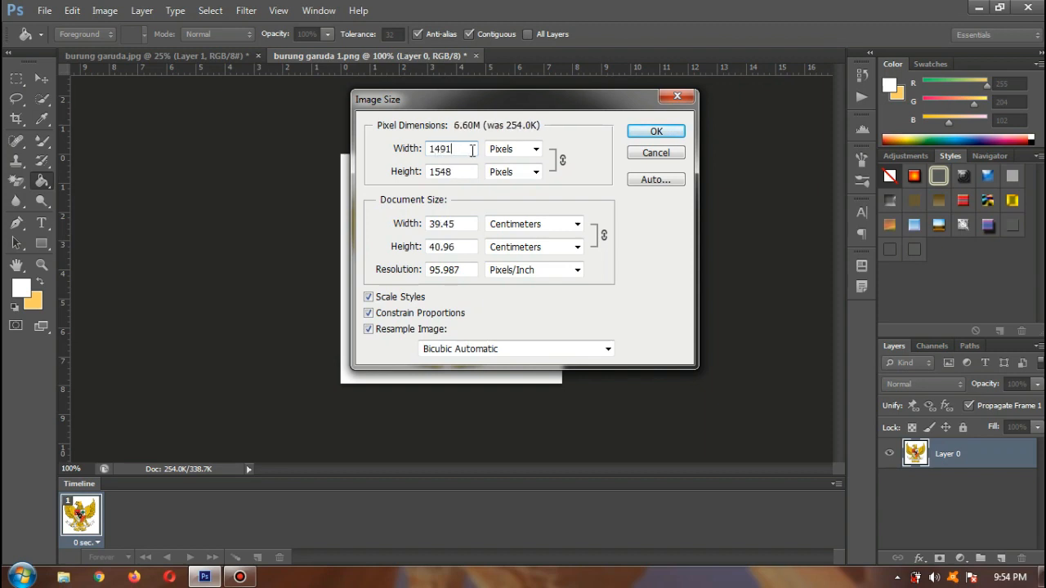
left_click(656, 132)
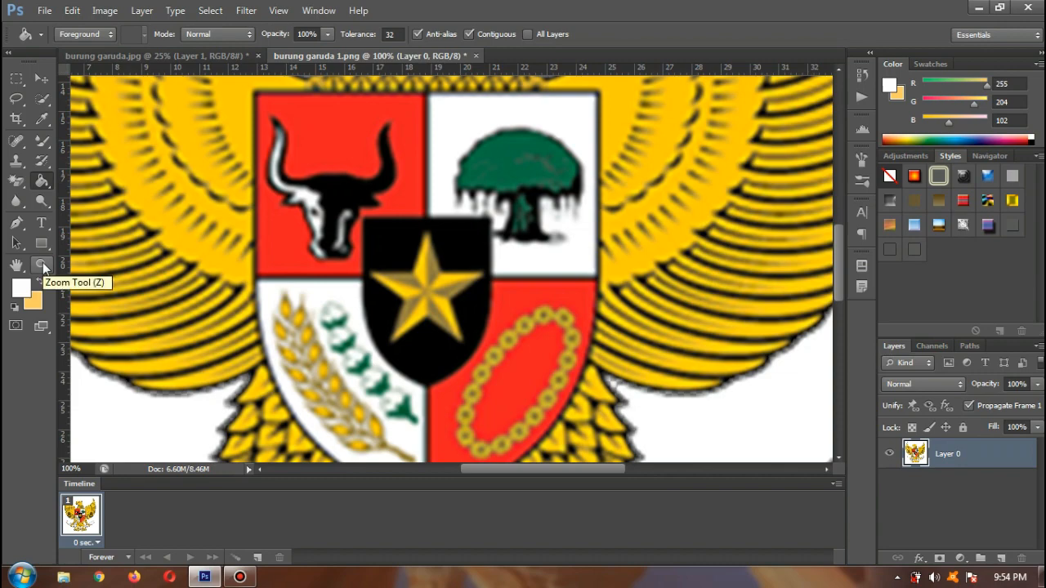
- Open the Filter Gallery for the enlarged Garuda emblem layer
left_click(43, 262)
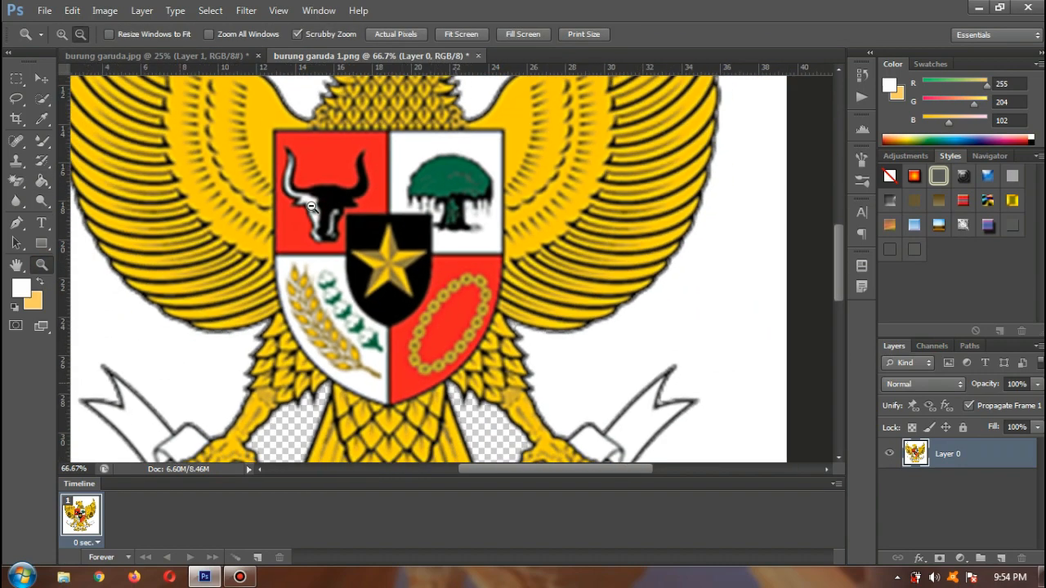
left_click(311, 208, "alt")
left_click(337, 224, "alt")
left_click(339, 223, "alt")
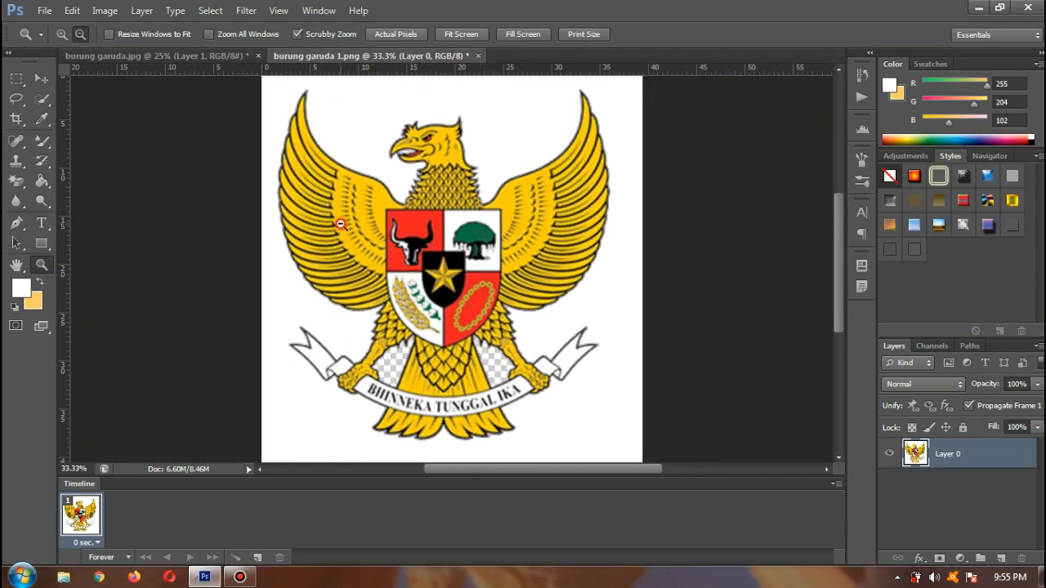
left_click(339, 223, "alt")
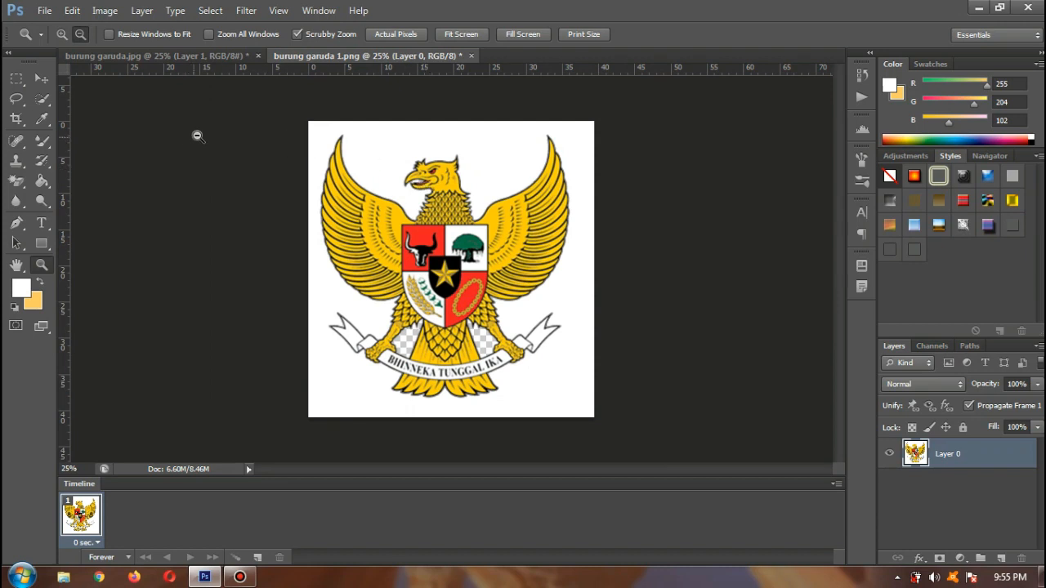
left_click(250, 11)
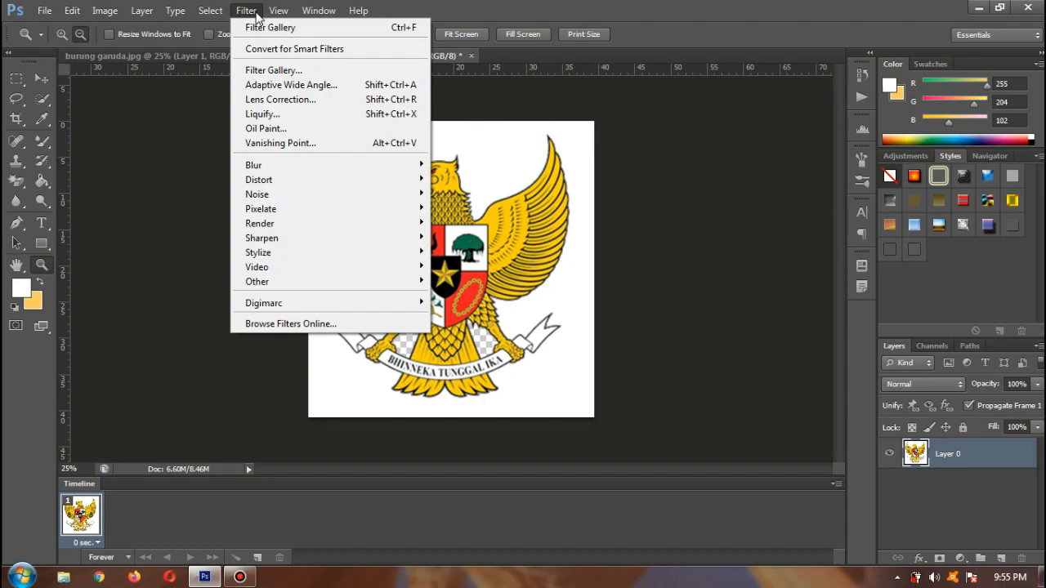
left_click(275, 69)
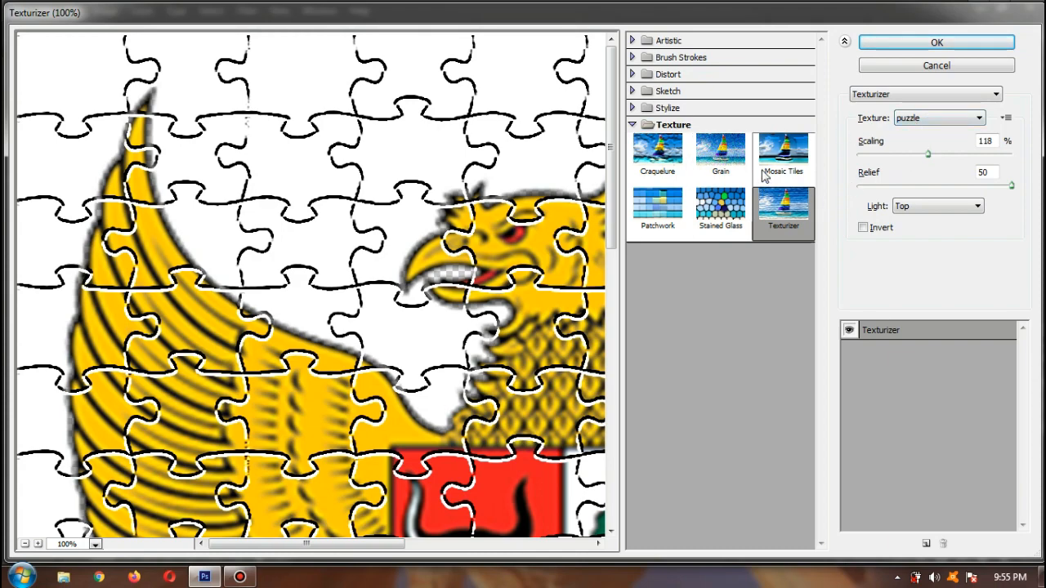
- Try the Craquelure filter and the Texturizer's Brick texture on the emblem
left_click(683, 159)
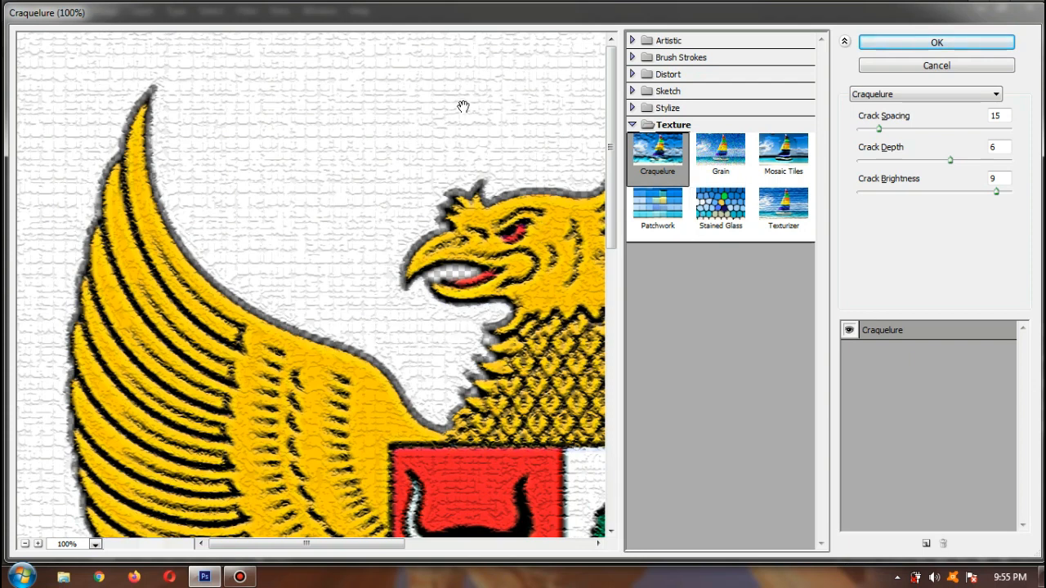
left_click(790, 229)
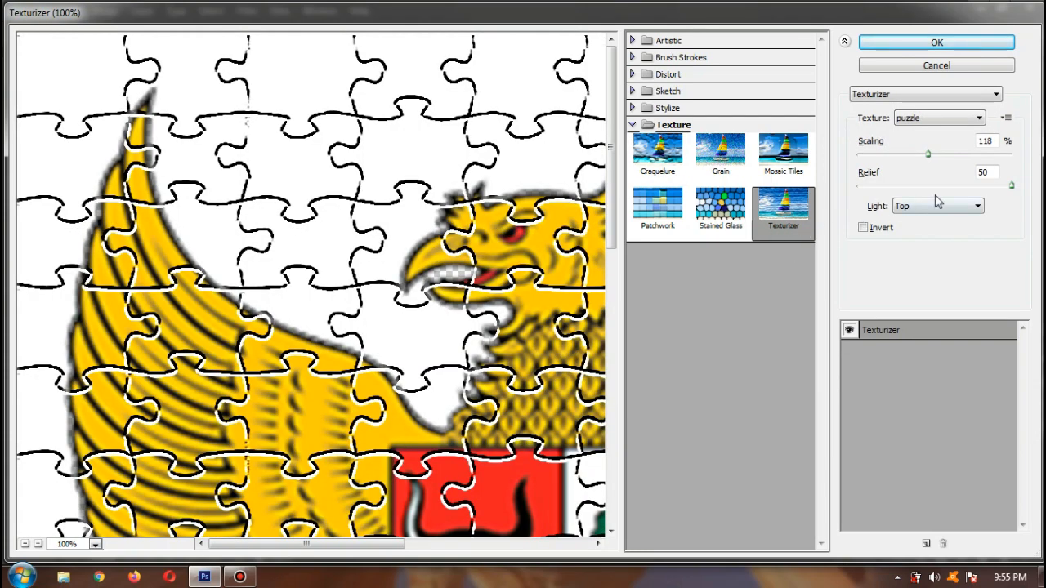
left_click(980, 118)
left_click(928, 135)
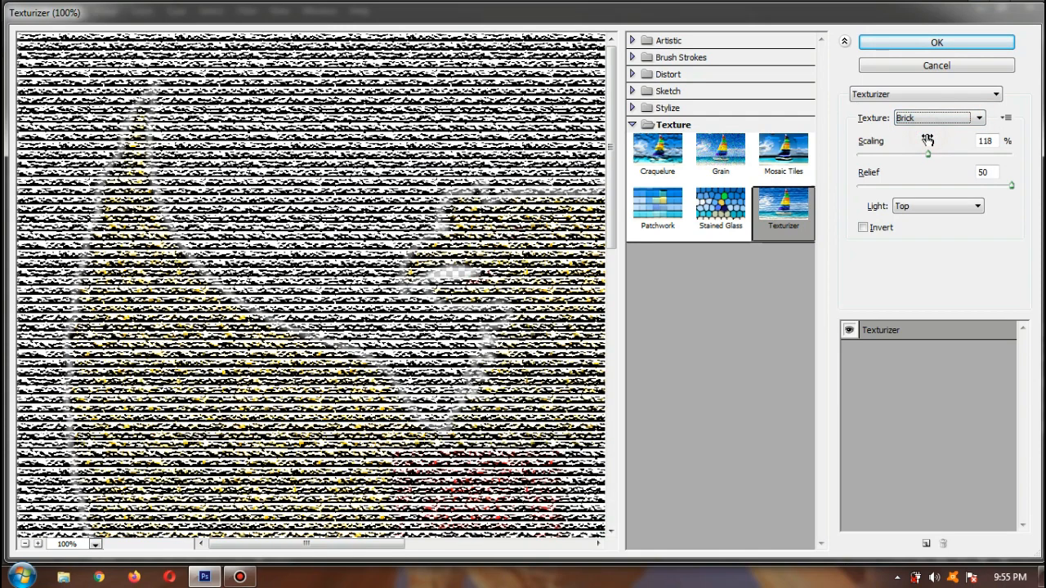
- Load puzzle.psd from the Downloads folder as the Texturizer texture and apply the filter with 118% scaling and relief 50
left_click(1005, 119)
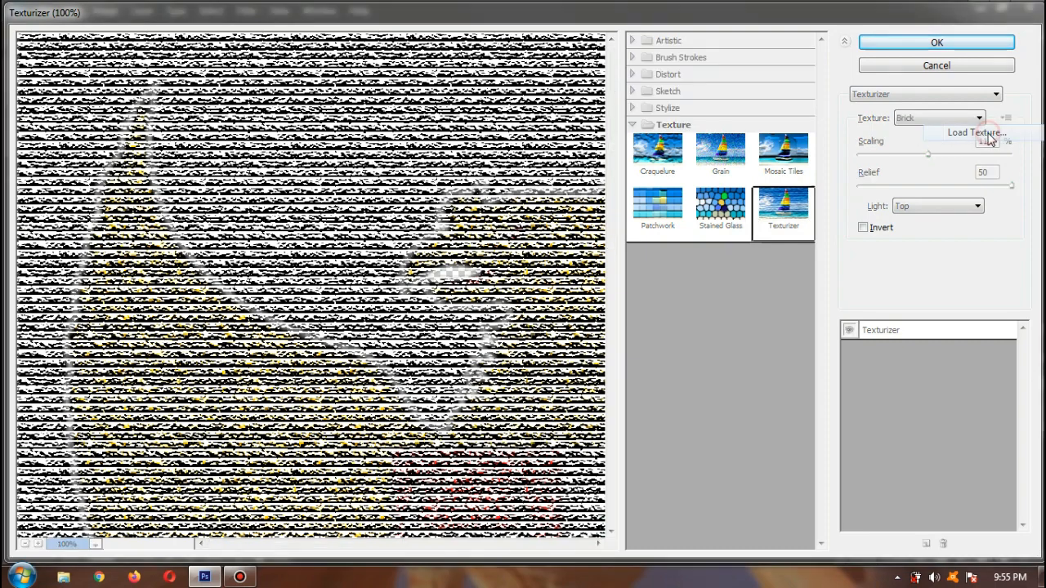
left_click(986, 134)
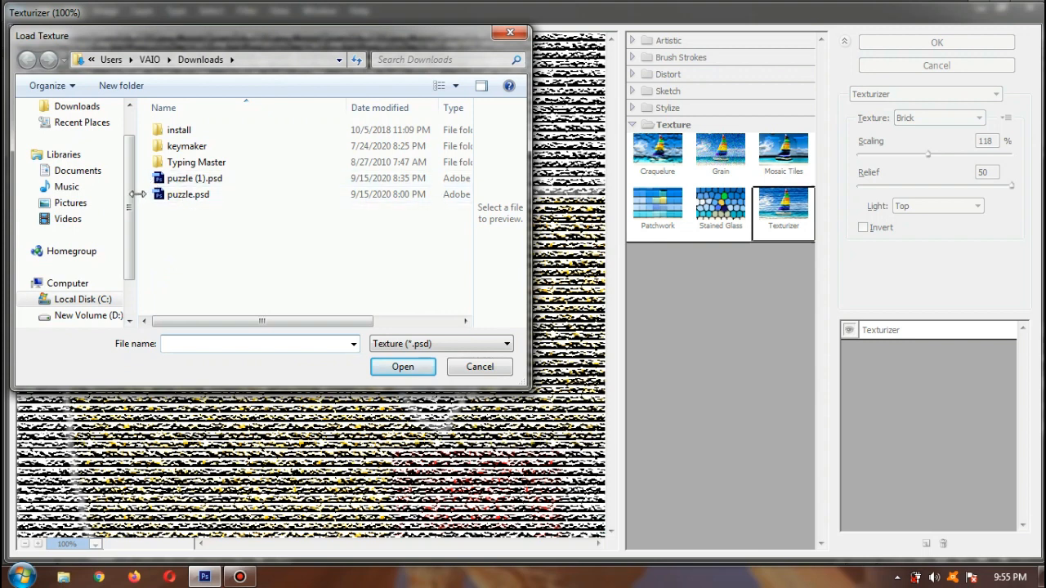
left_click_drag(127, 214, 131, 241)
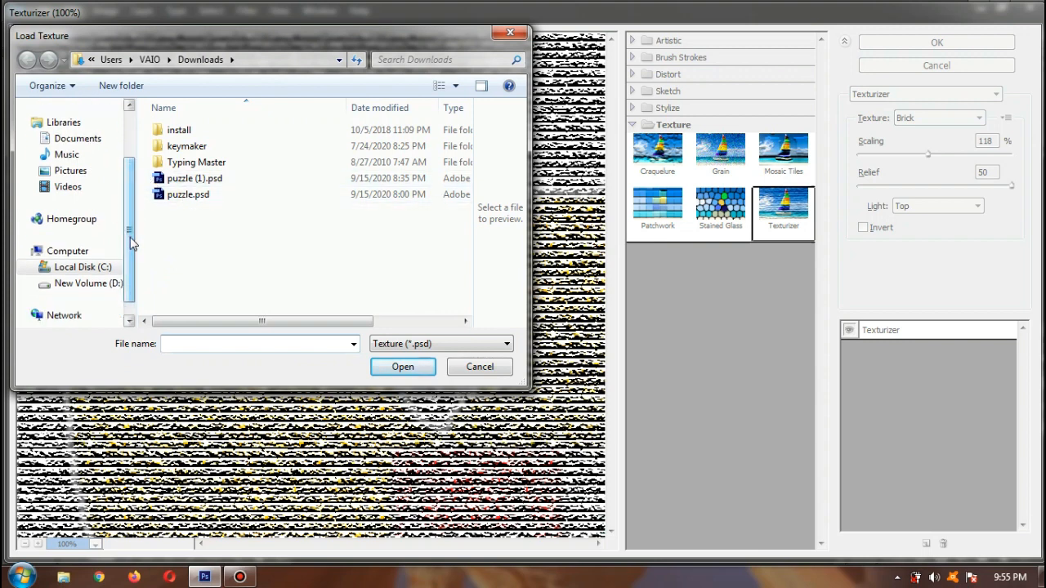
left_click(103, 269)
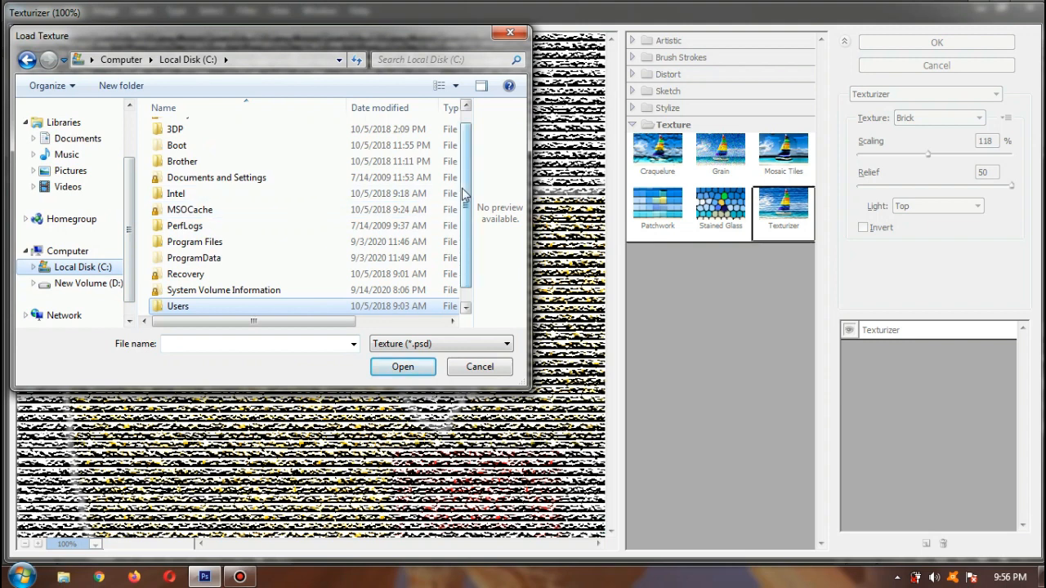
left_click_drag(465, 189, 467, 217)
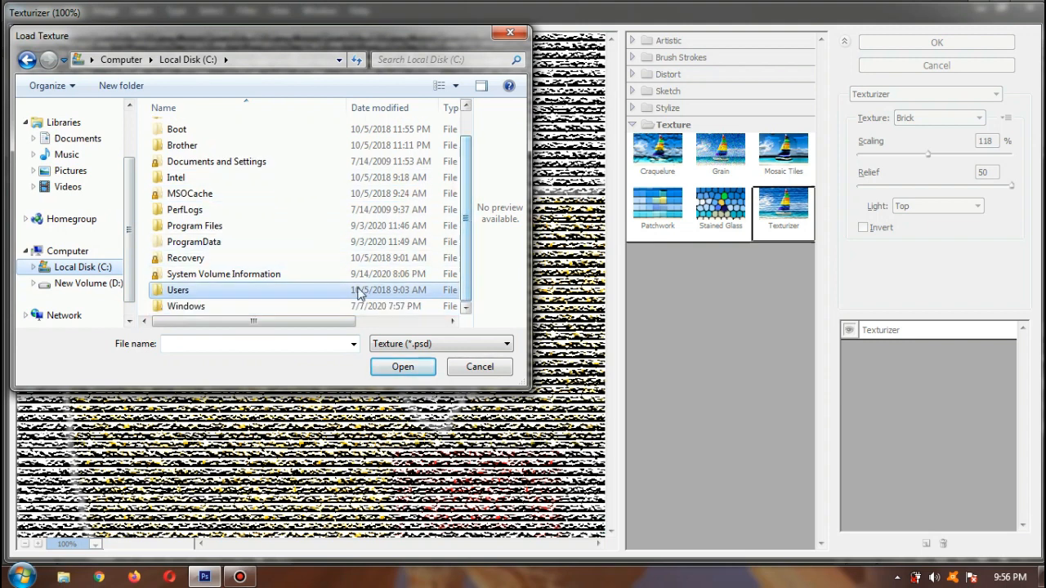
double_click(215, 294)
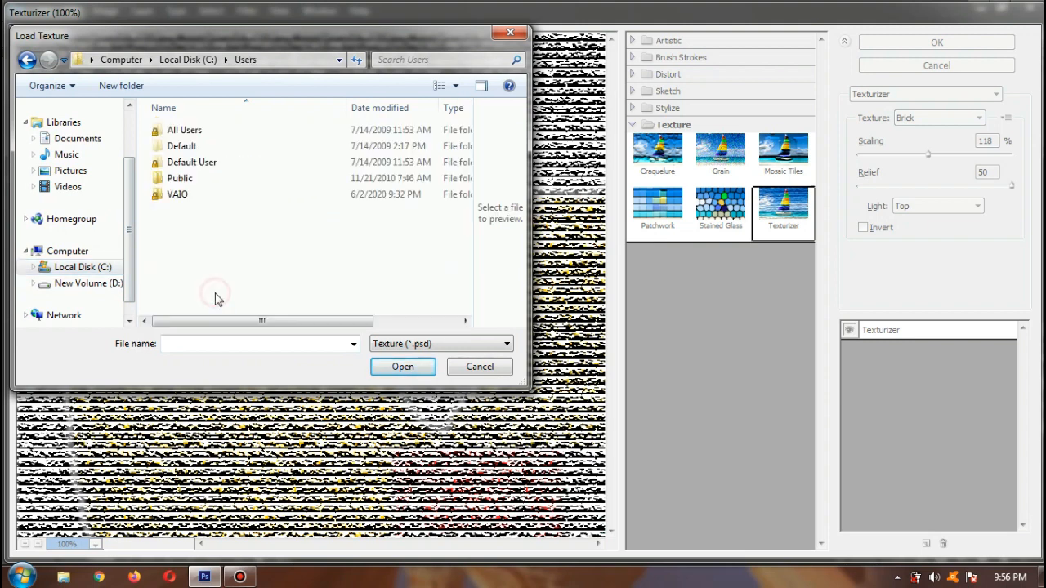
double_click(199, 202)
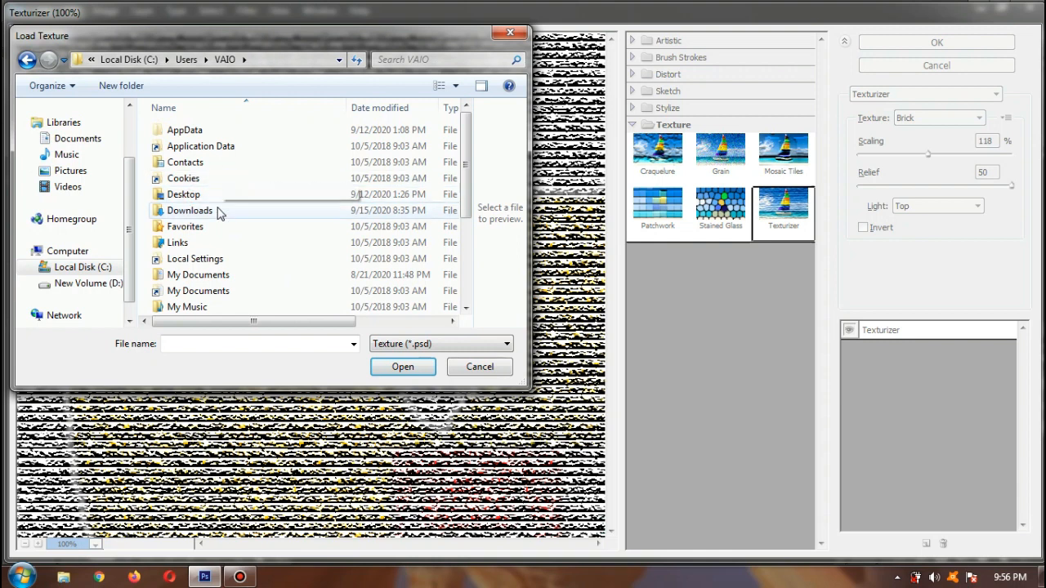
double_click(217, 211)
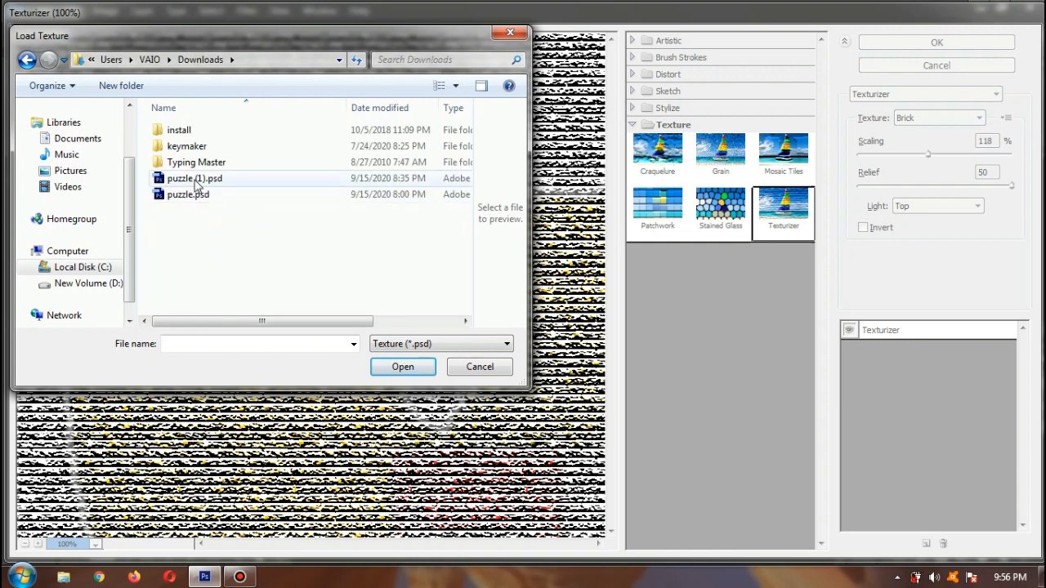
left_click(194, 198)
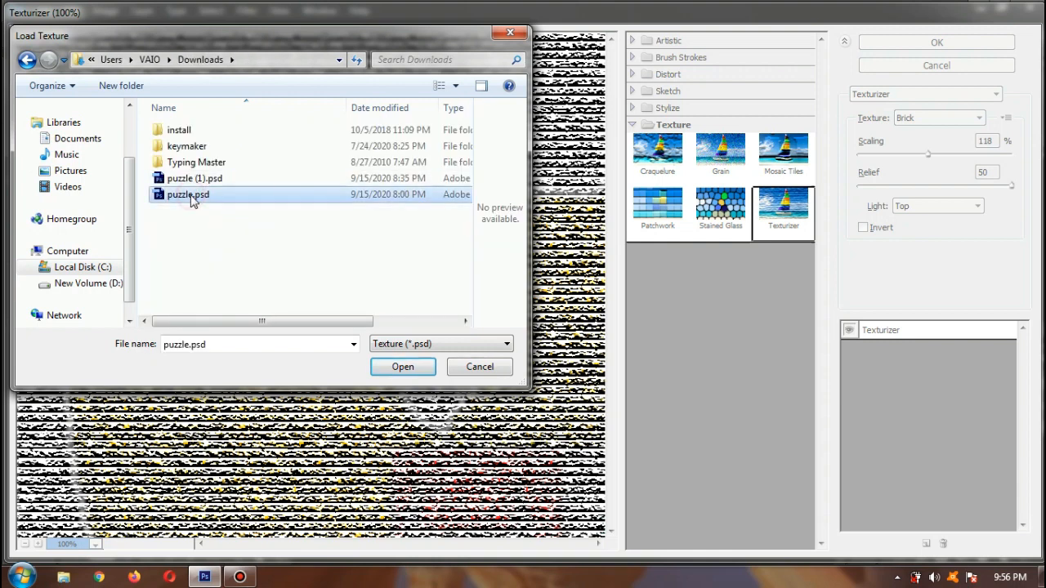
left_click(399, 366)
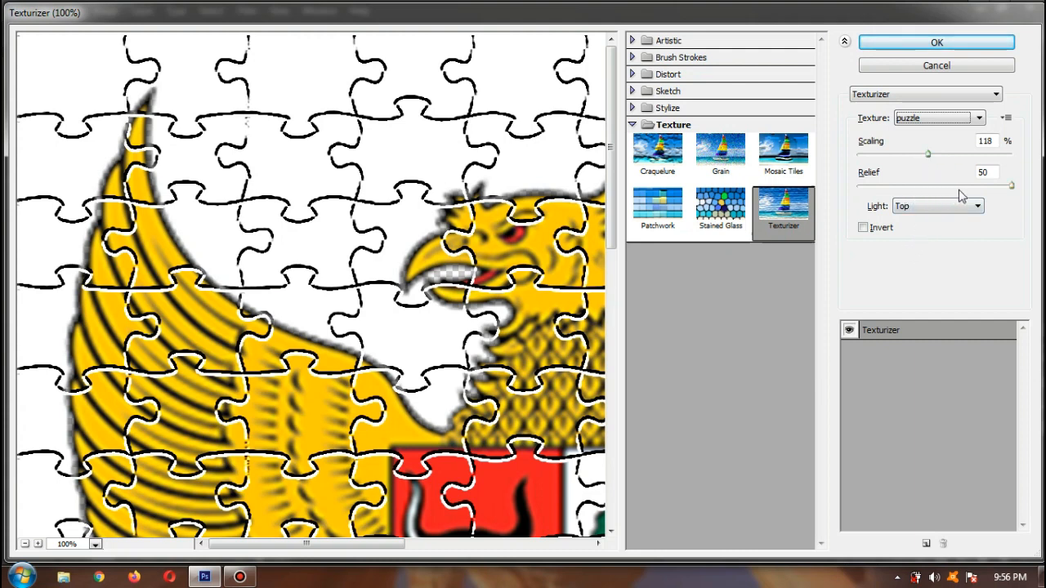
left_click(1013, 188)
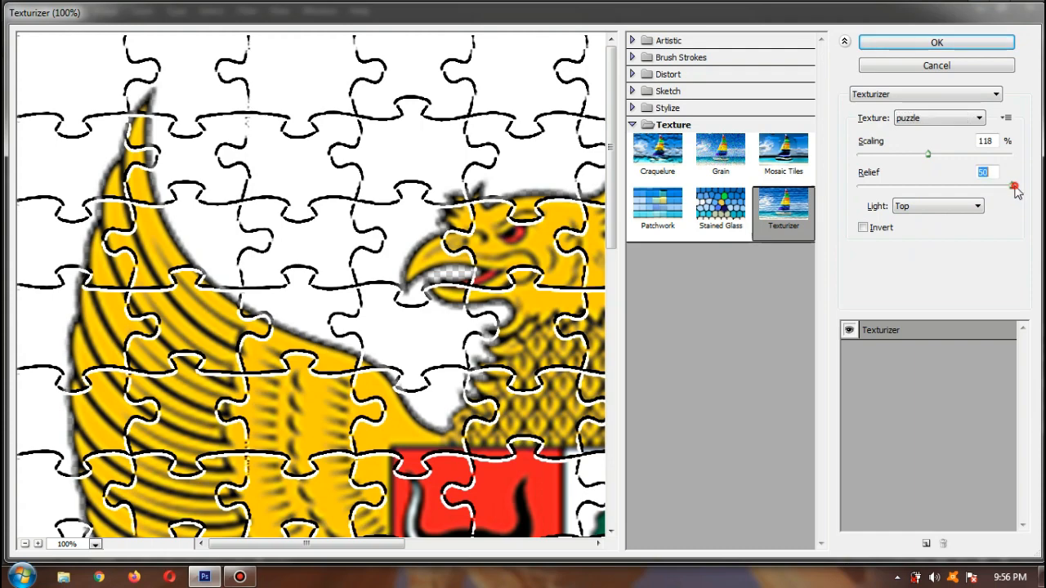
left_click(928, 43)
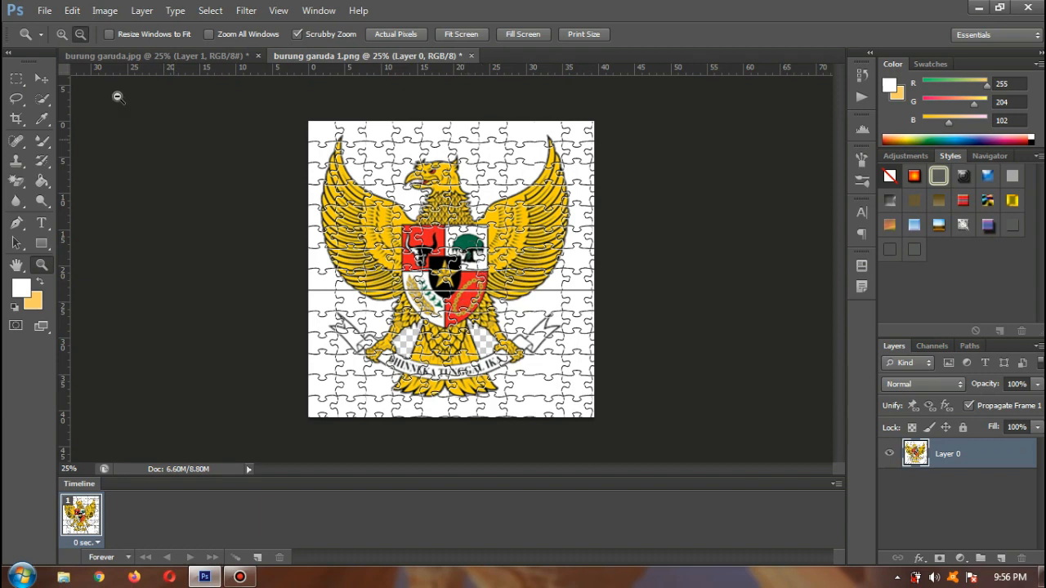
- Save the puzzle-textured PNG, plus a JPEG copy named PUZZLE SAYA in the HEWAN folder with the default JPEG options
left_click(45, 11)
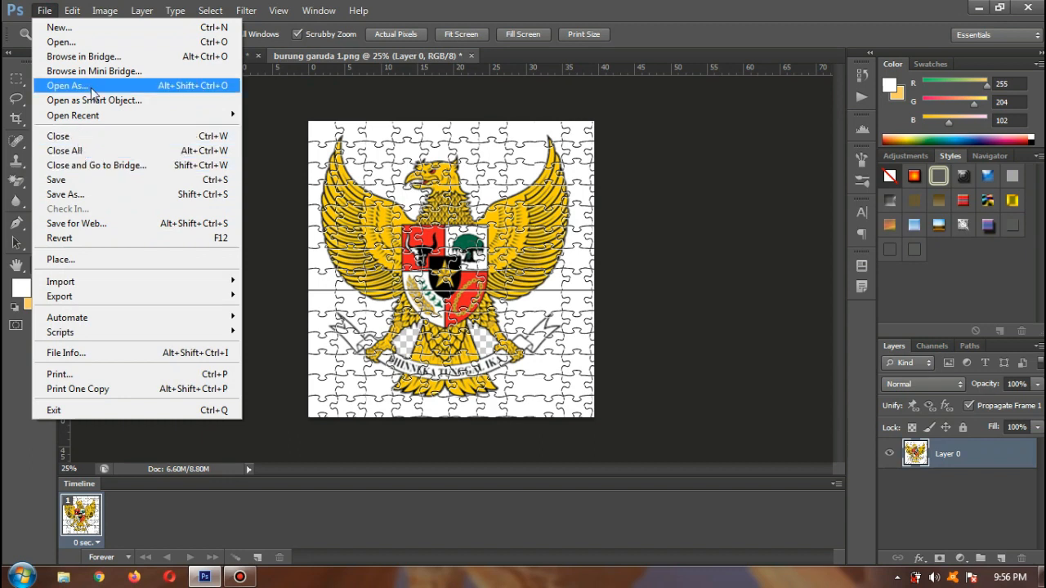
left_click(82, 180)
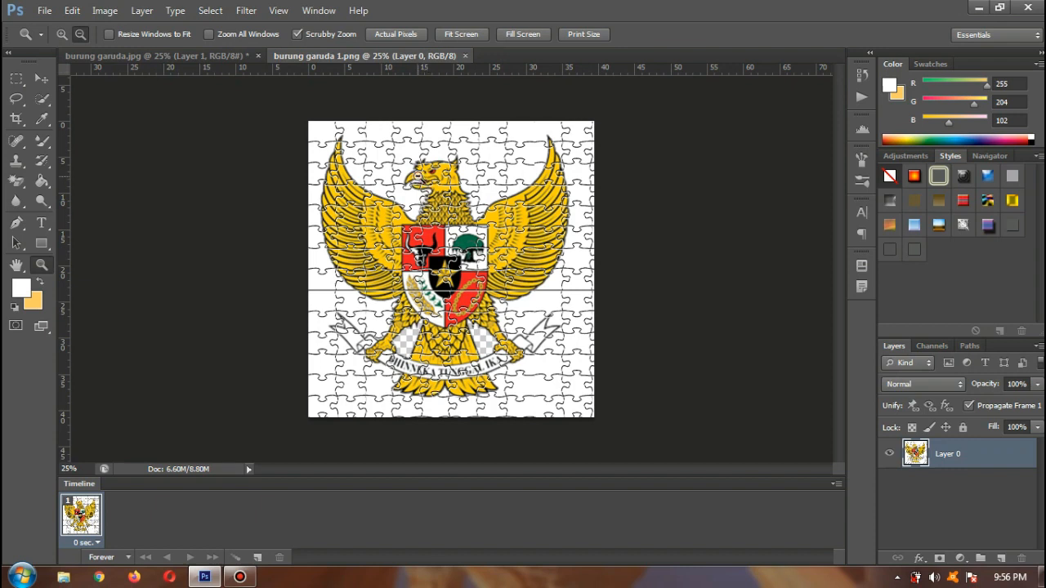
left_click(44, 10)
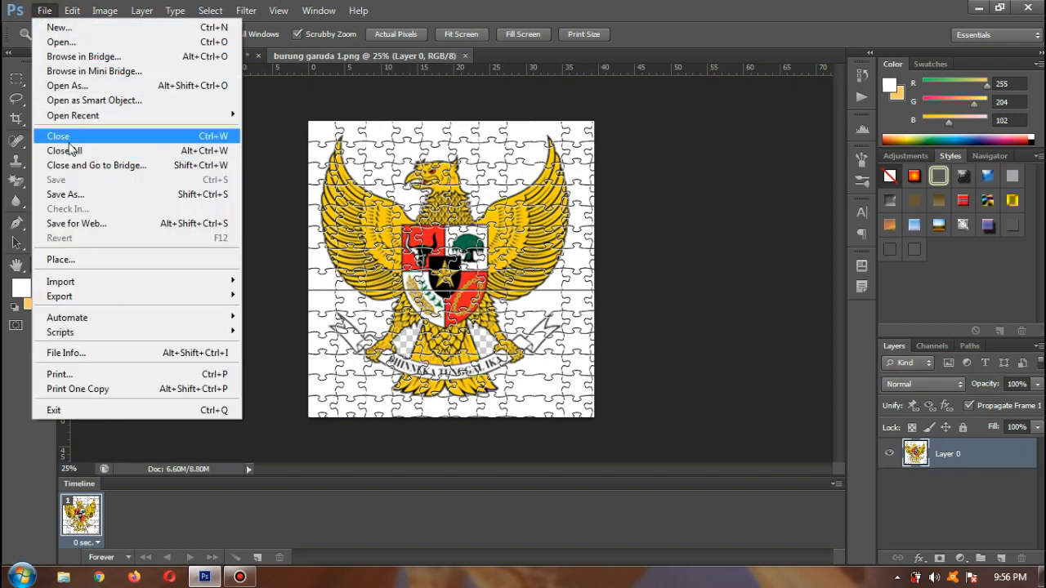
left_click(65, 194)
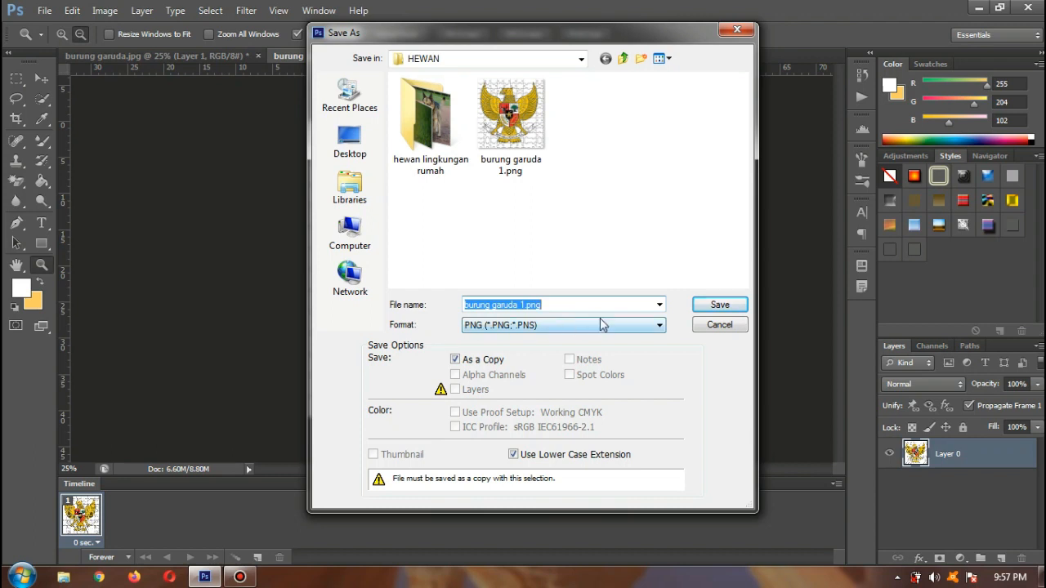
left_click(634, 327)
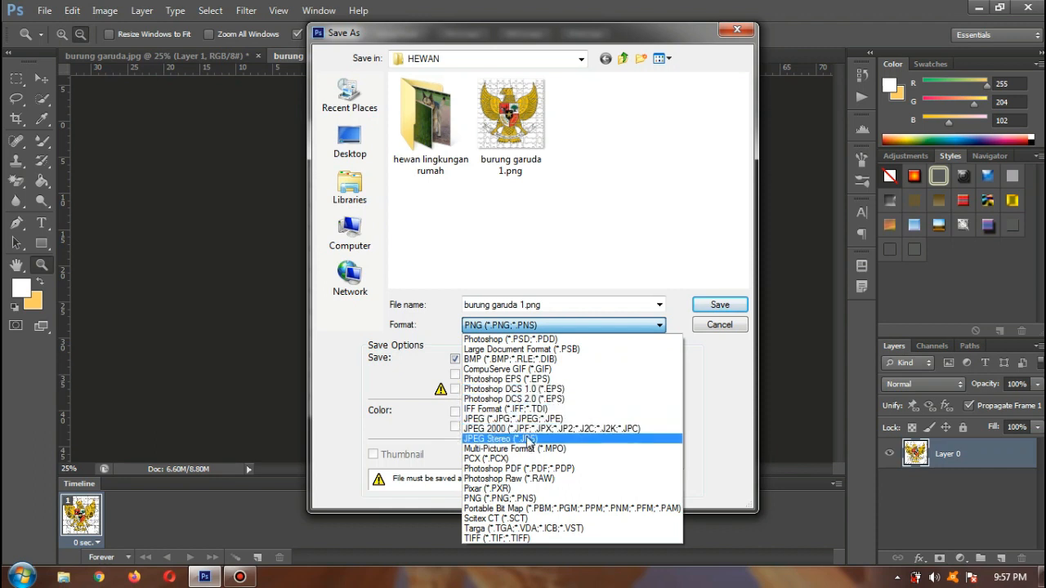
left_click(535, 419)
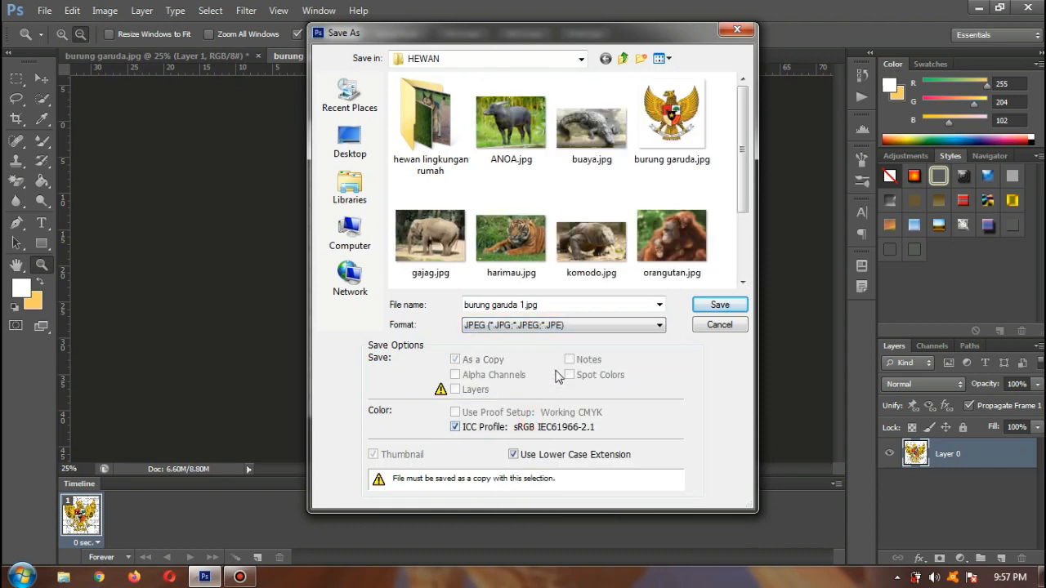
double_click(547, 304)
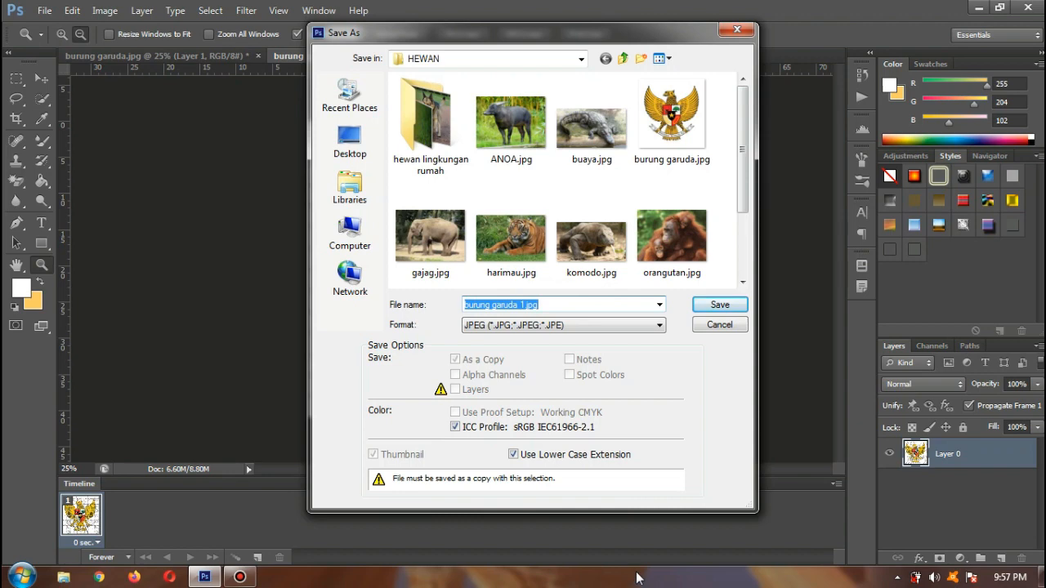
type("PUZZLE SAYA")
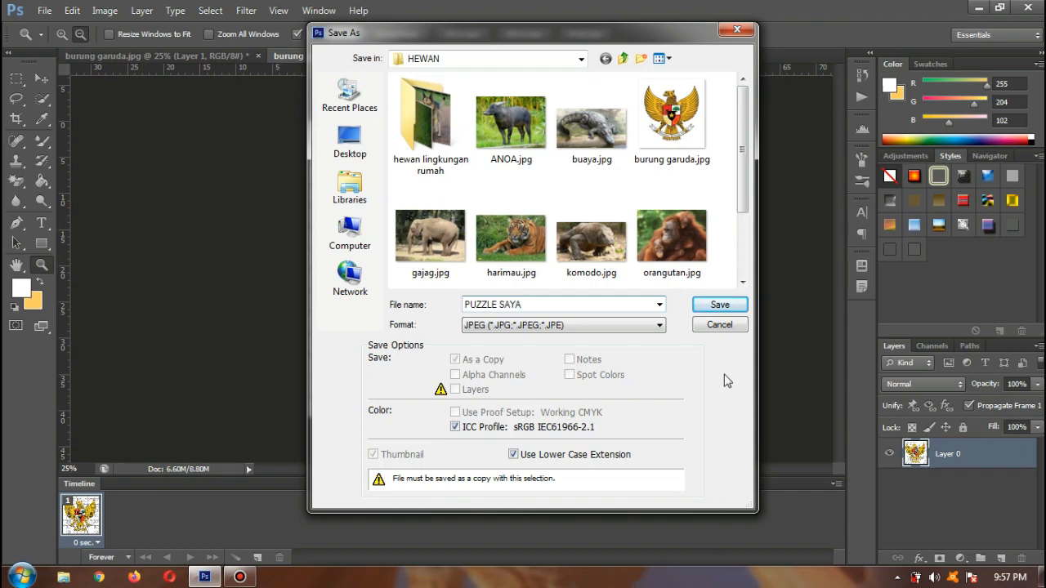
left_click(722, 306)
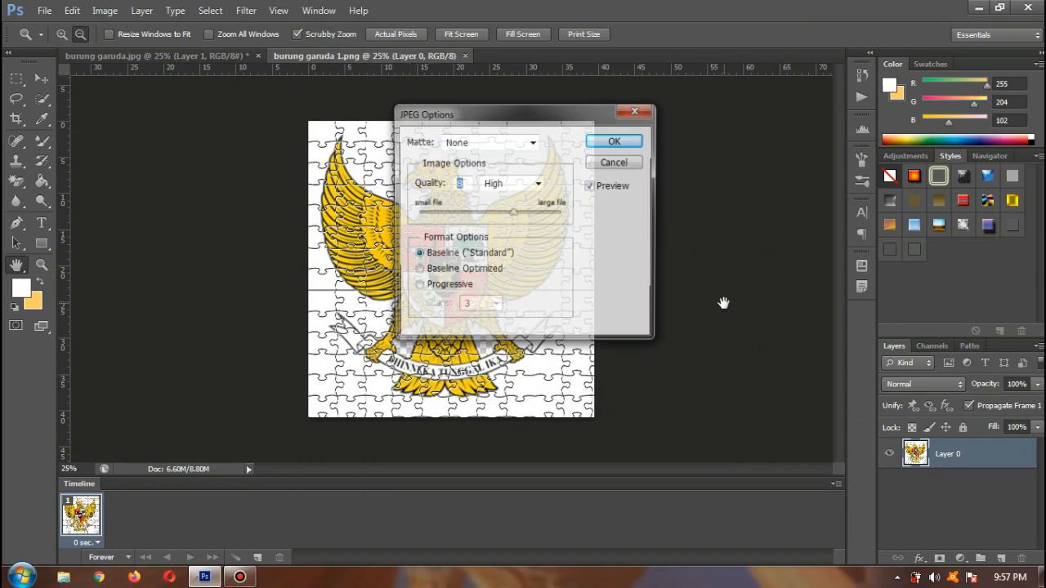
left_click(615, 143)
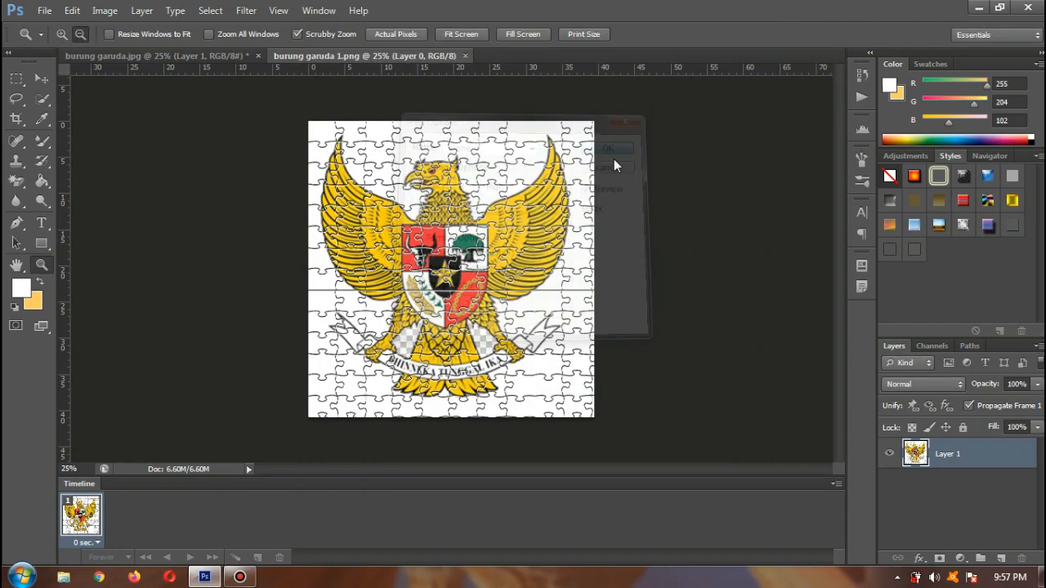
- Switch to Windows Explorer, browse to the Gambar\HEWAN folder on drive D, and open PUZZLE SAYA.jpg to check the exported puzzle
left_click(978, 10)
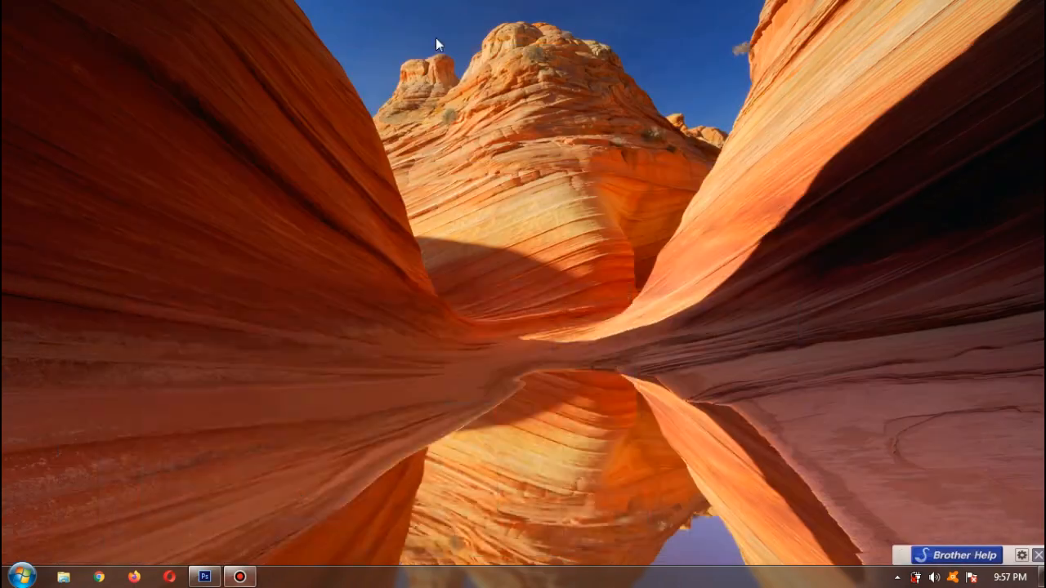
left_click(63, 577)
left_click(91, 346)
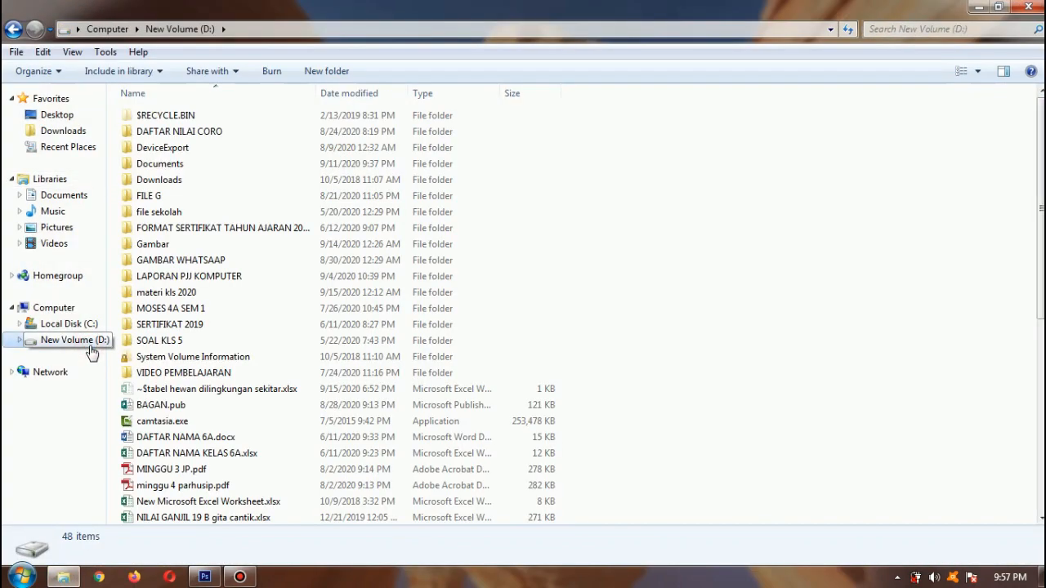
double_click(181, 244)
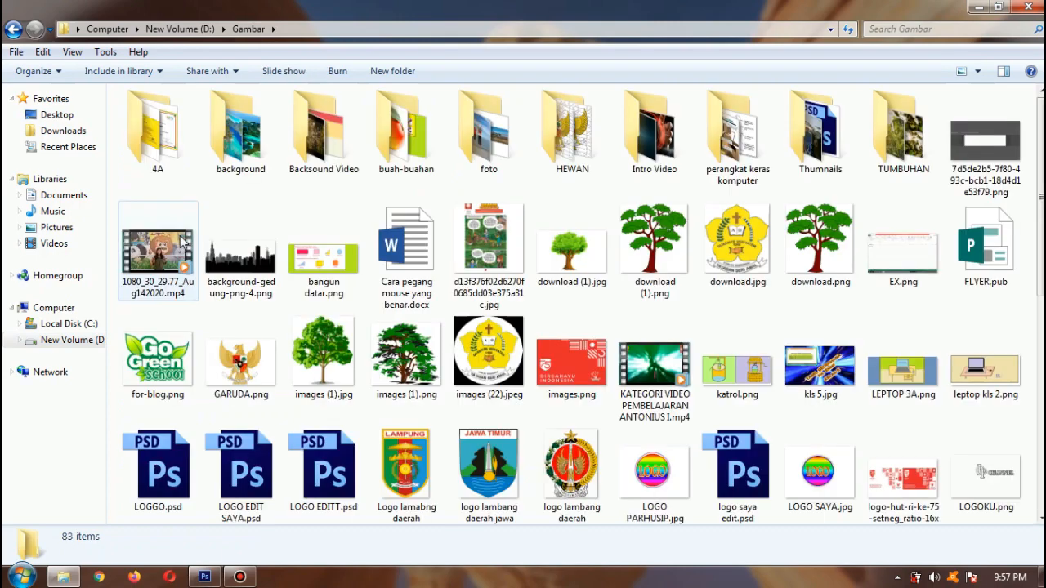
double_click(572, 135)
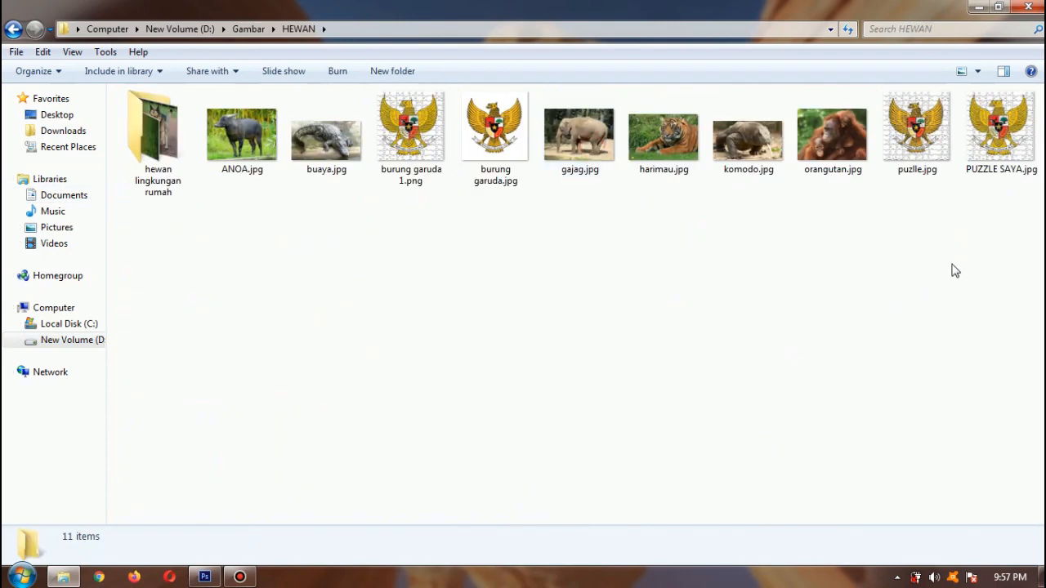
double_click(994, 147)
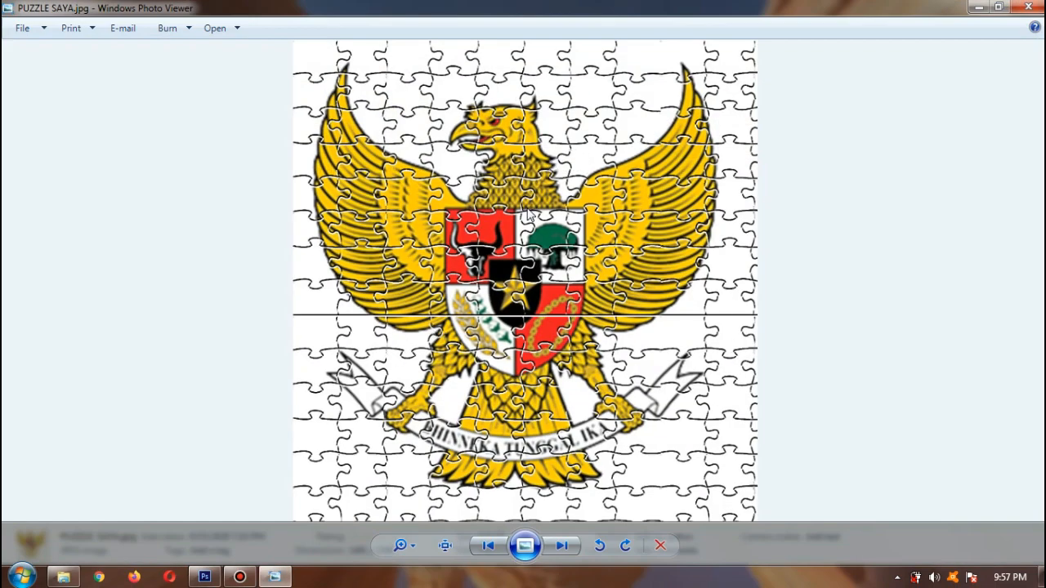
- Close the image preview and folder window, return to Photoshop, and view the burung garuda.jpg document
left_click(1026, 9)
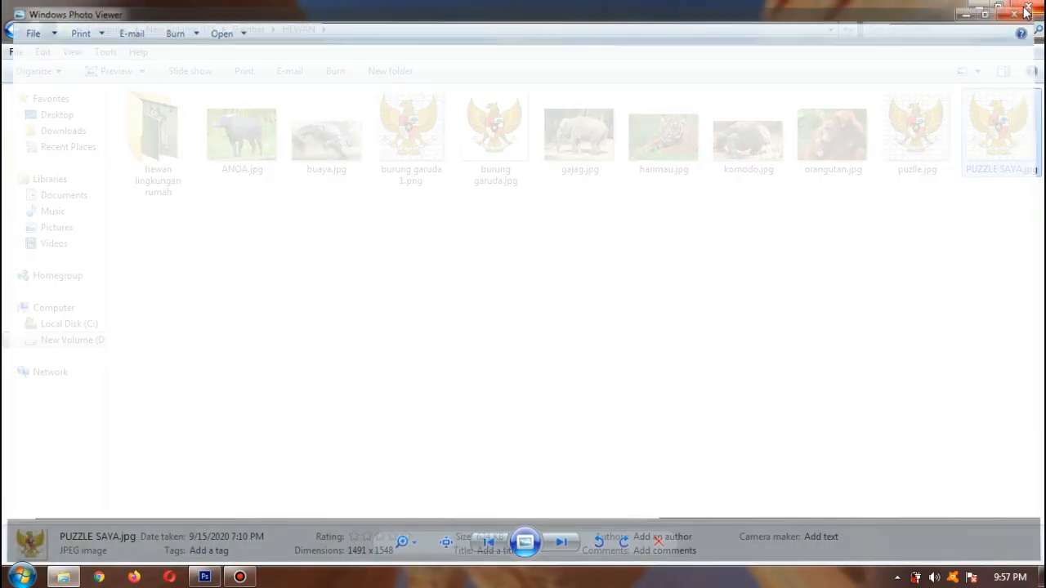
left_click(1026, 8)
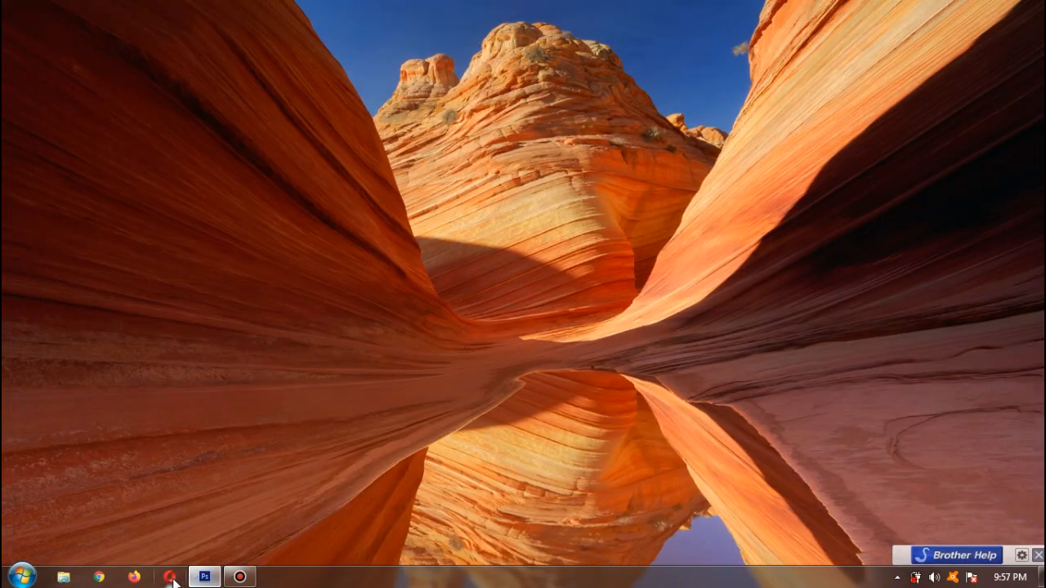
left_click(204, 576)
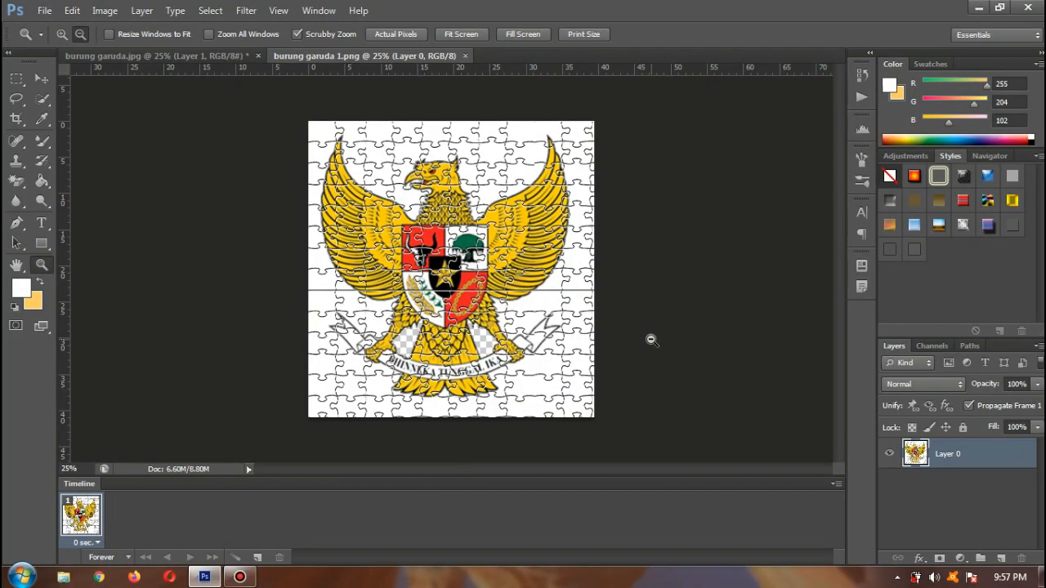
left_click(205, 59)
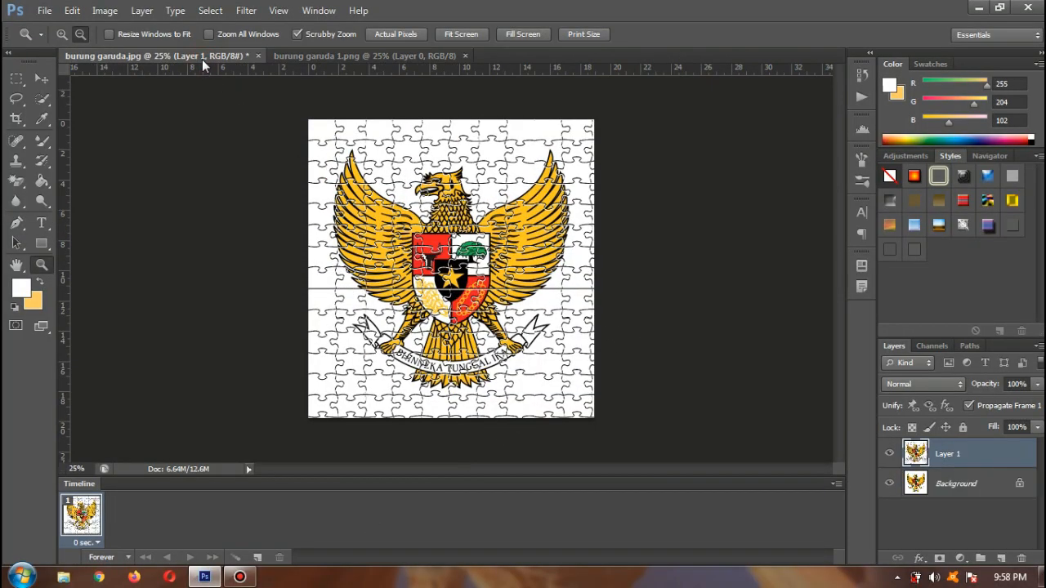